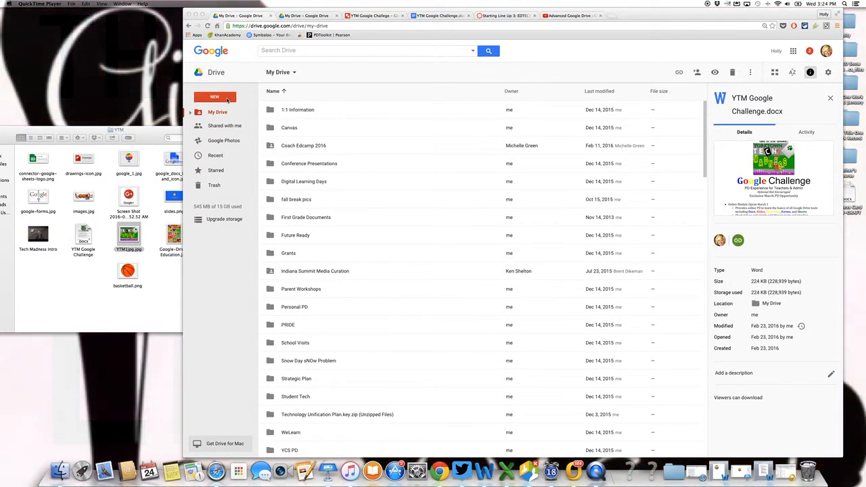
Create a new Google Drawings file in My Drive.
left_click(228, 100)
left_click(228, 99)
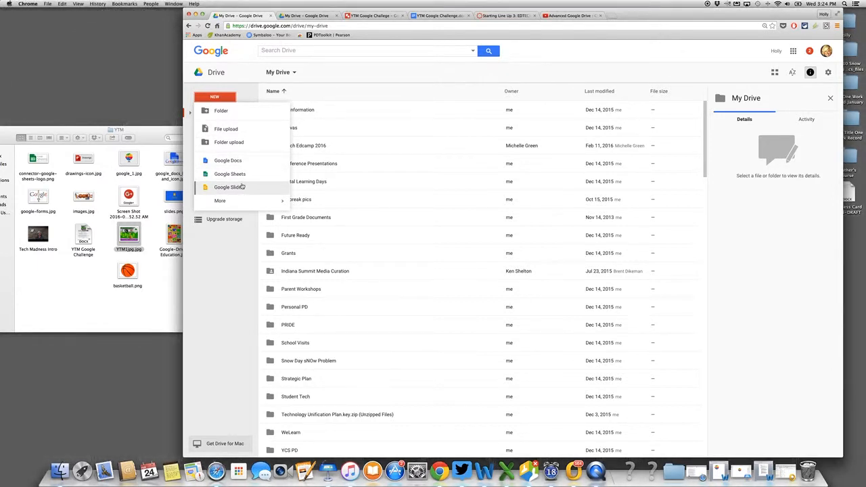
mouse_move(241, 199)
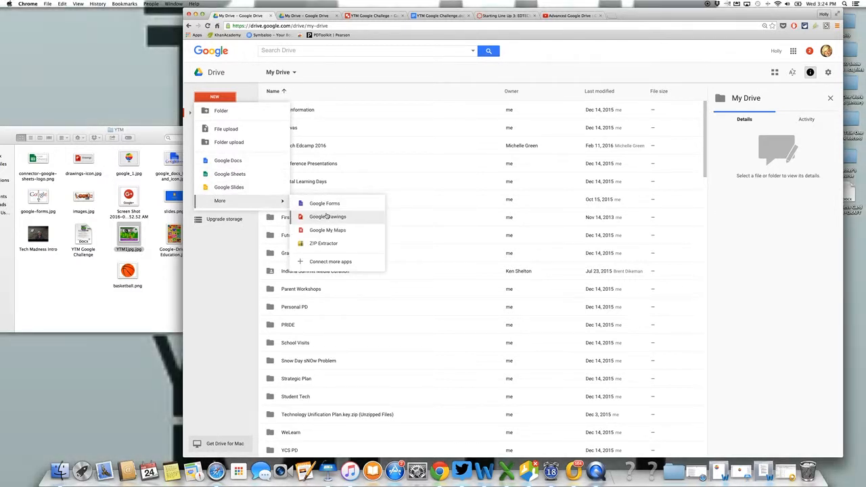
left_click(327, 216)
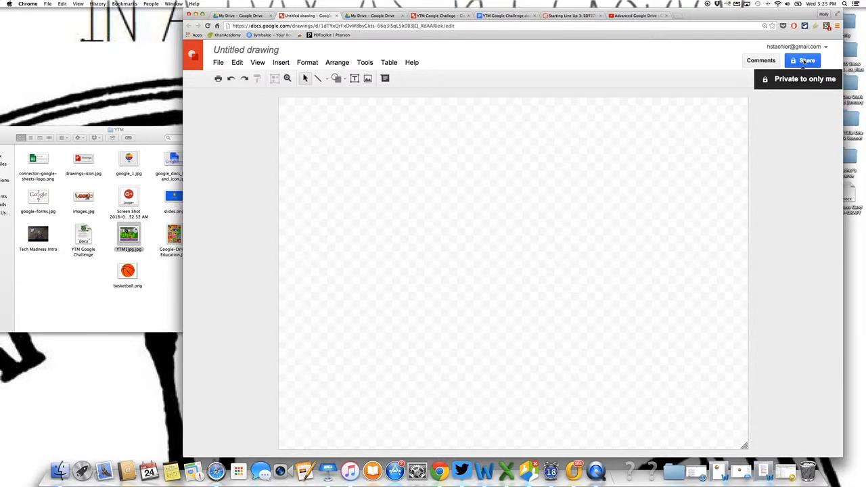
Name the drawing "YTM Google Drawings".
left_click(235, 50)
type("YT")
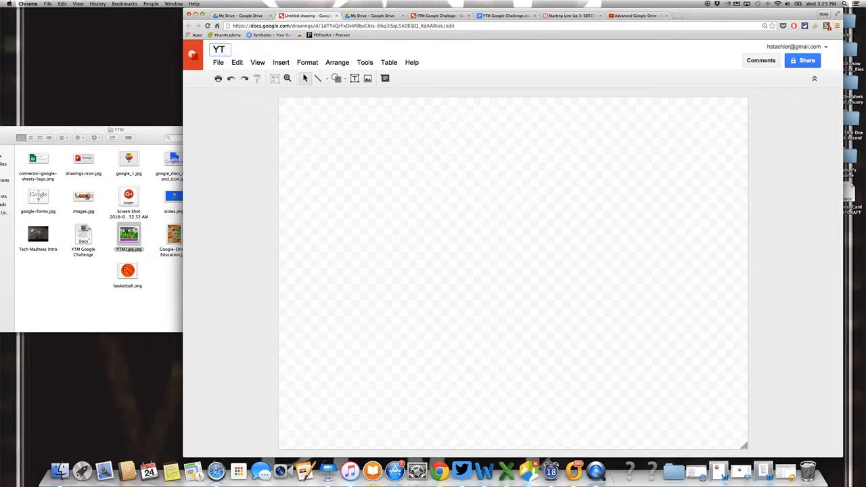
type("M")
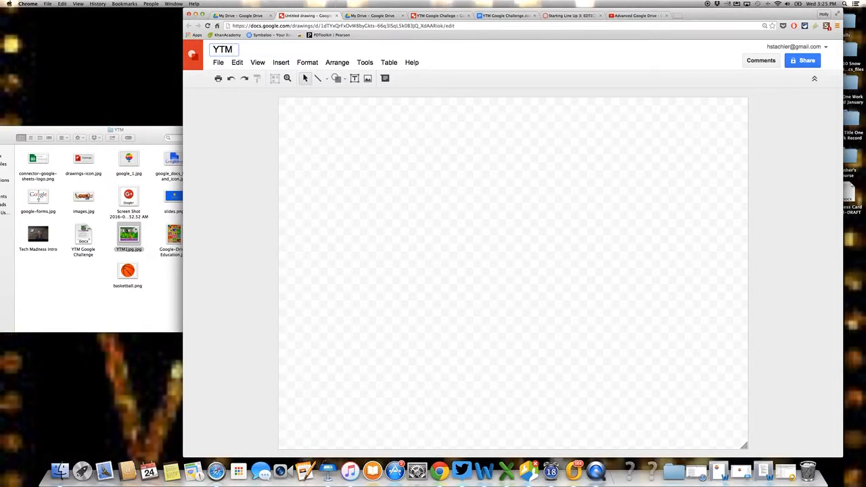
type(" Gogole")
key("BackSpace")
key("BackSpace")
key("BackSpace")
key("BackSpace")
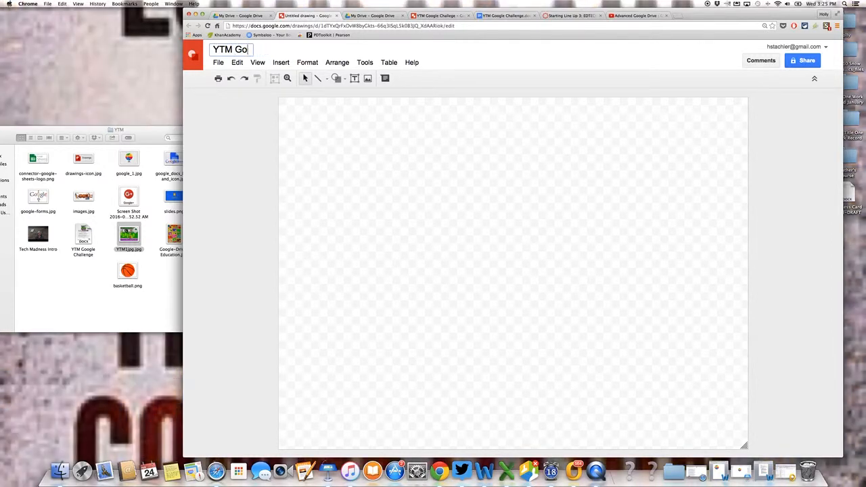
type("ogle ")
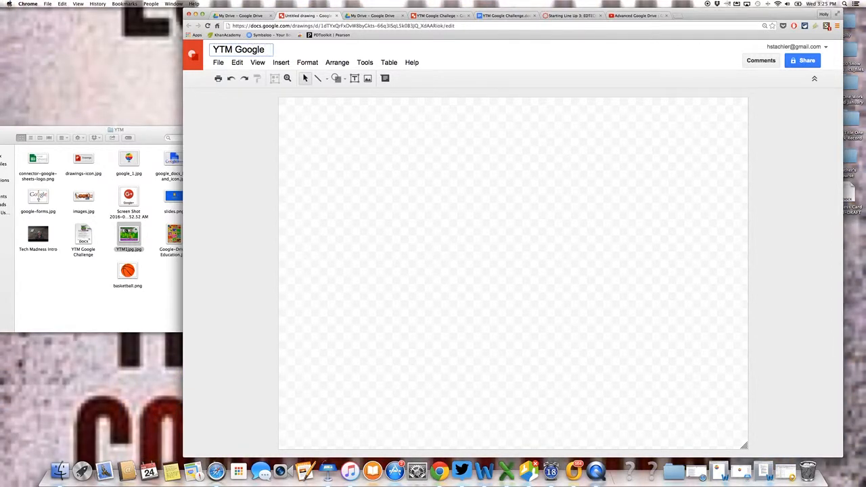
type("Drawings")
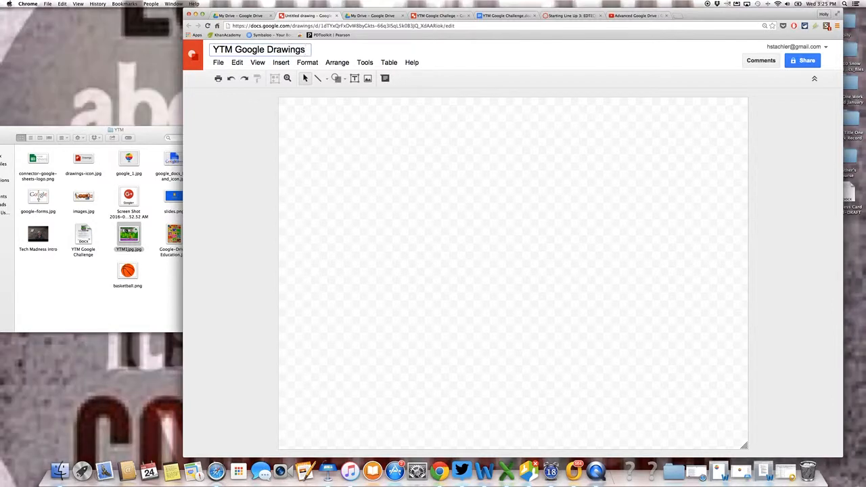
left_click(330, 125)
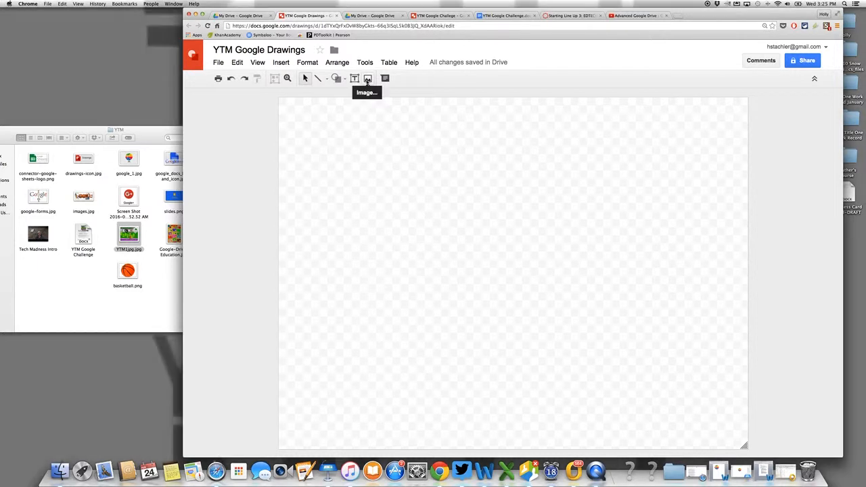
left_click(336, 79)
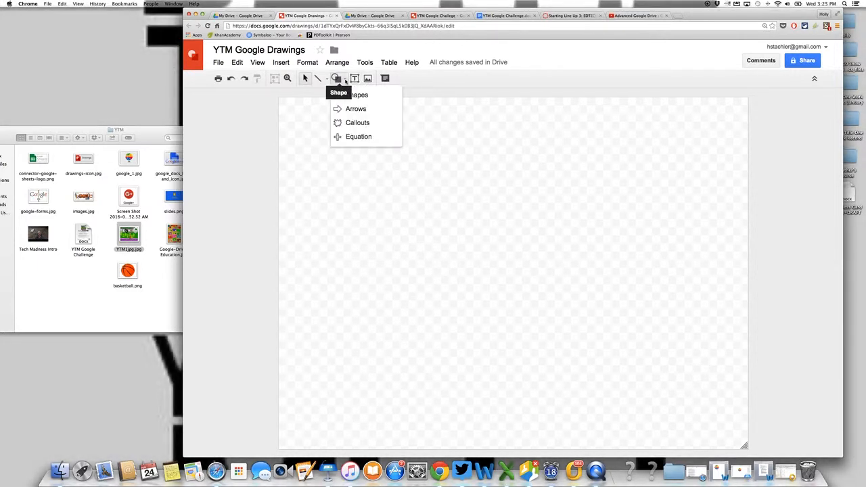
mouse_move(355, 138)
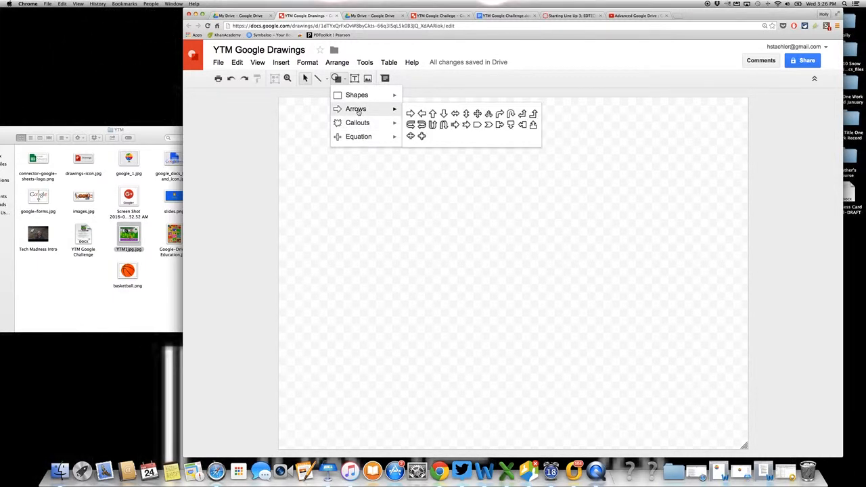
mouse_move(364, 98)
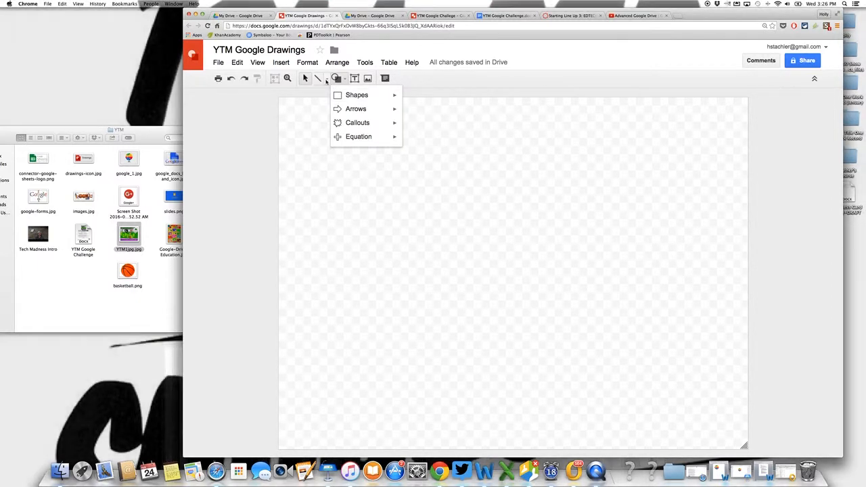
left_click(326, 80)
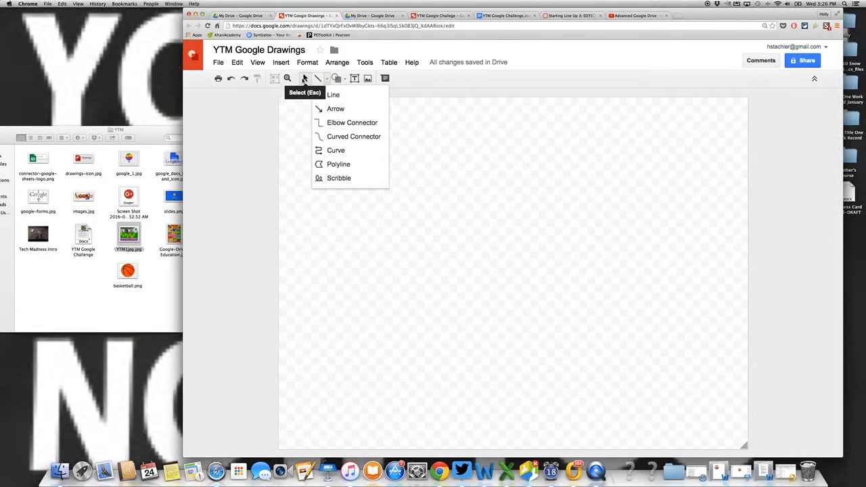
left_click(453, 164)
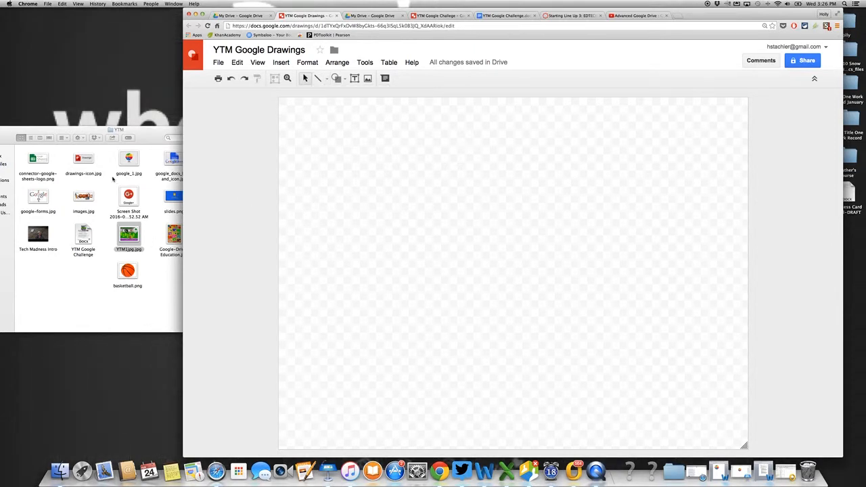
Insert images.jpg from the YTM folder and place it centred near the upper edge of the canvas.
left_click_drag(83, 199, 517, 174)
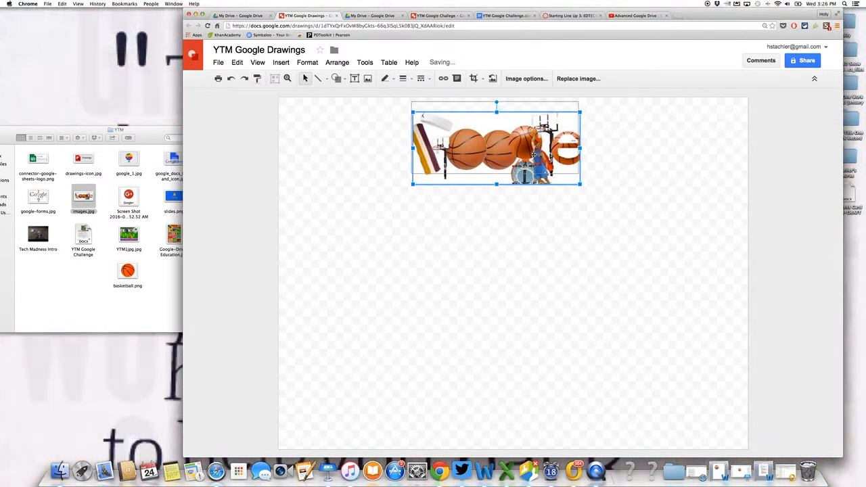
left_click_drag(577, 176, 576, 166)
left_click(613, 216)
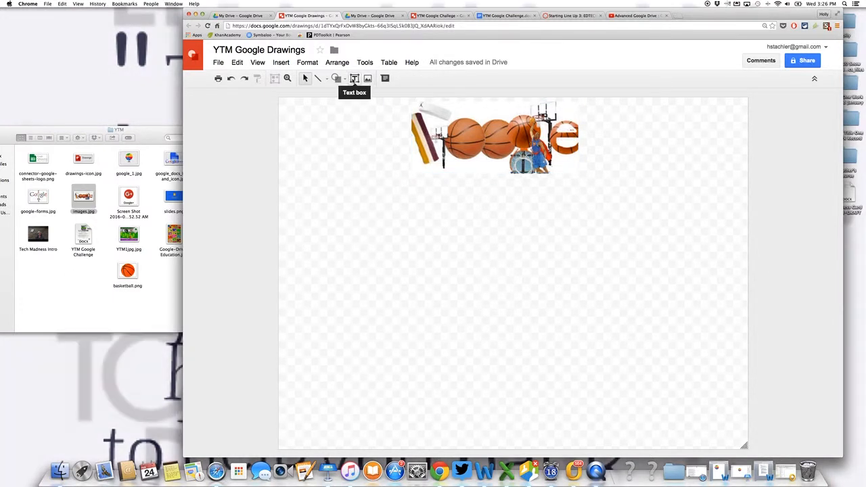
Add a text box below the basketball Google image containing the word "Challenge".
left_click(354, 78)
left_click(394, 232)
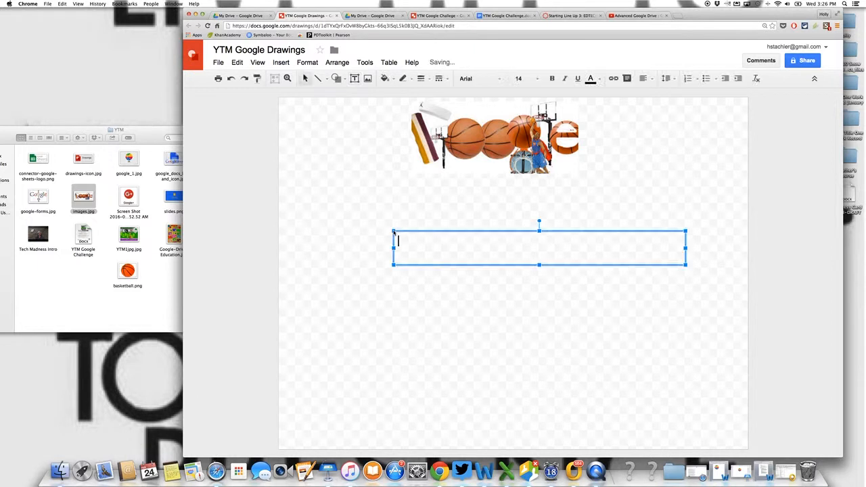
type("Challenge")
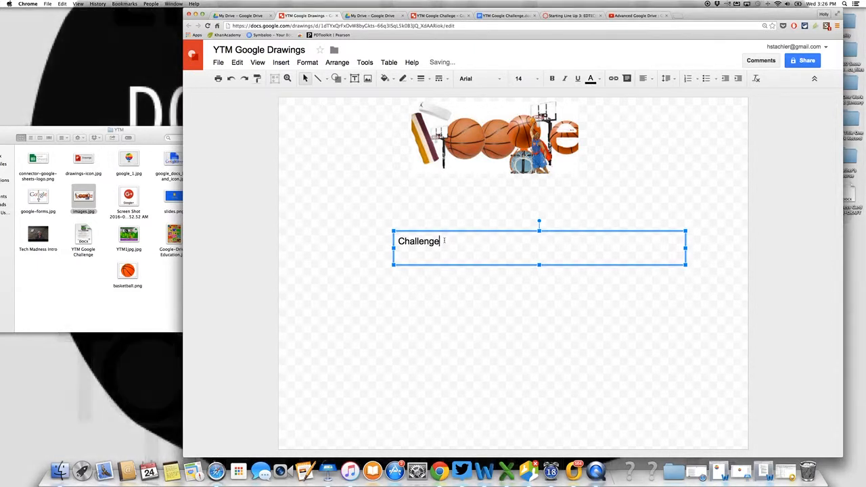
Format the "Challenge" text in Impact, size 48, coloured red.
left_click_drag(445, 242, 384, 242)
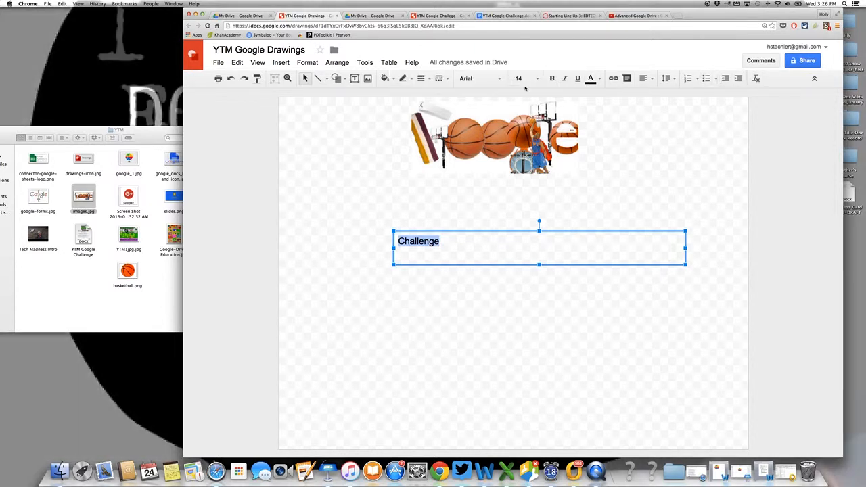
left_click(501, 79)
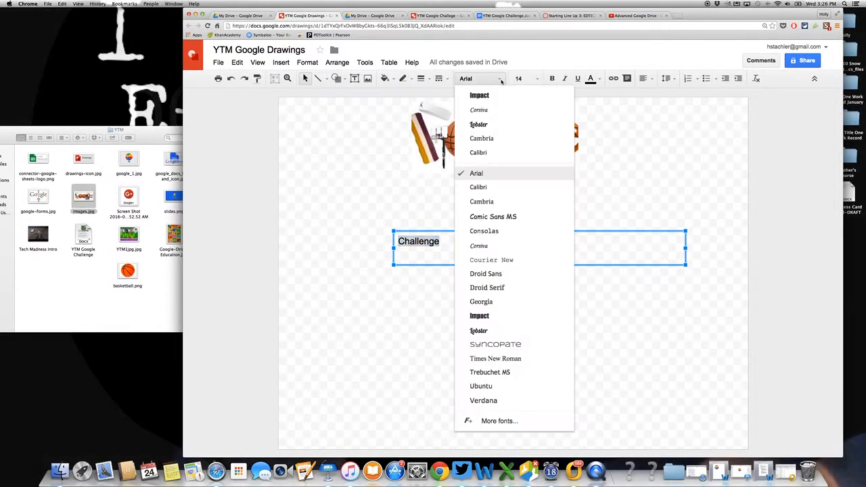
left_click(496, 315)
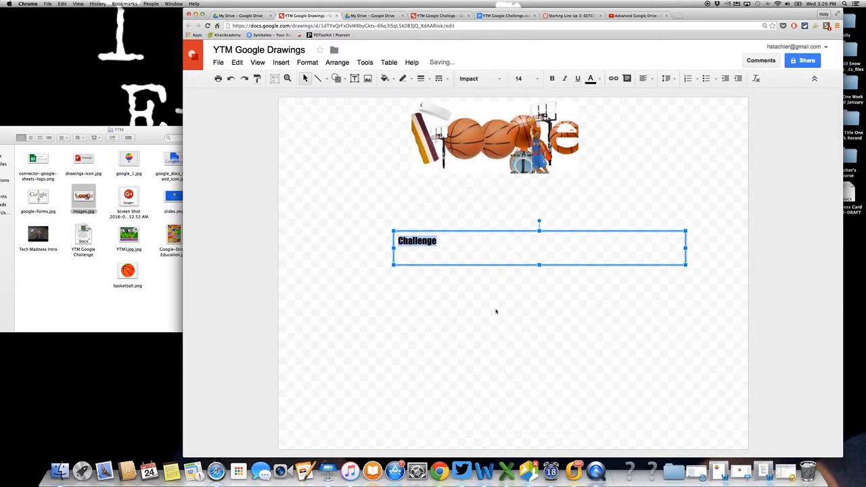
left_click(535, 78)
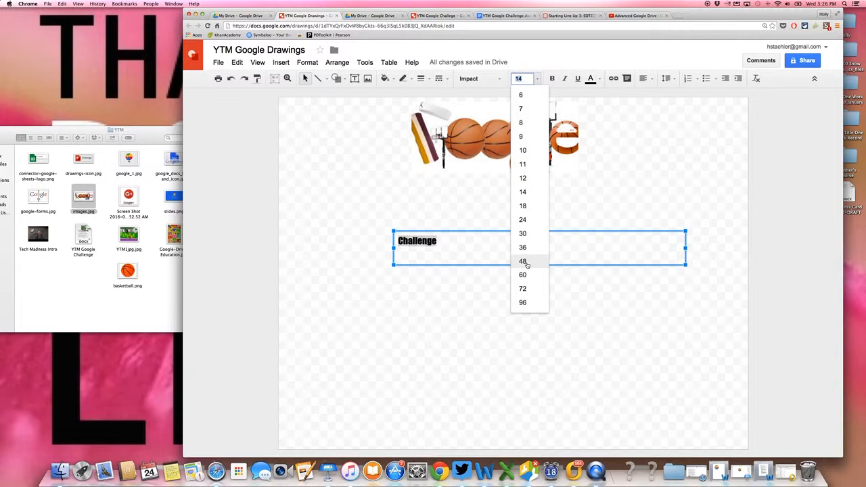
left_click(525, 263)
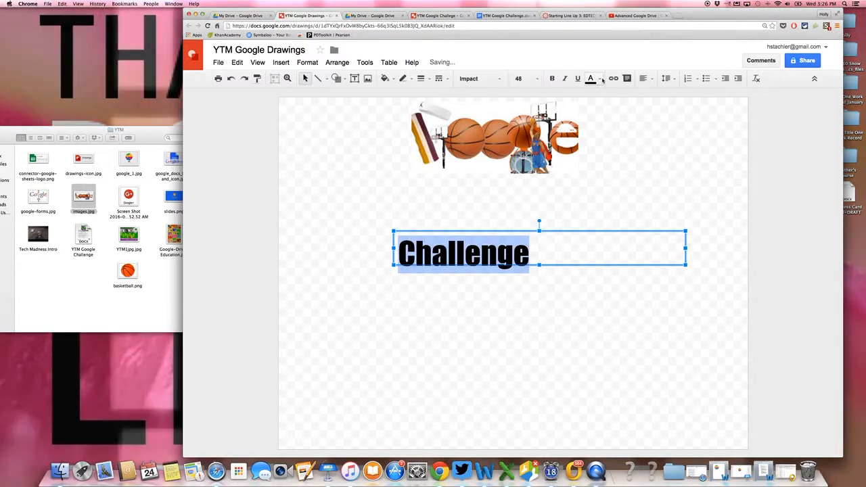
left_click(596, 79)
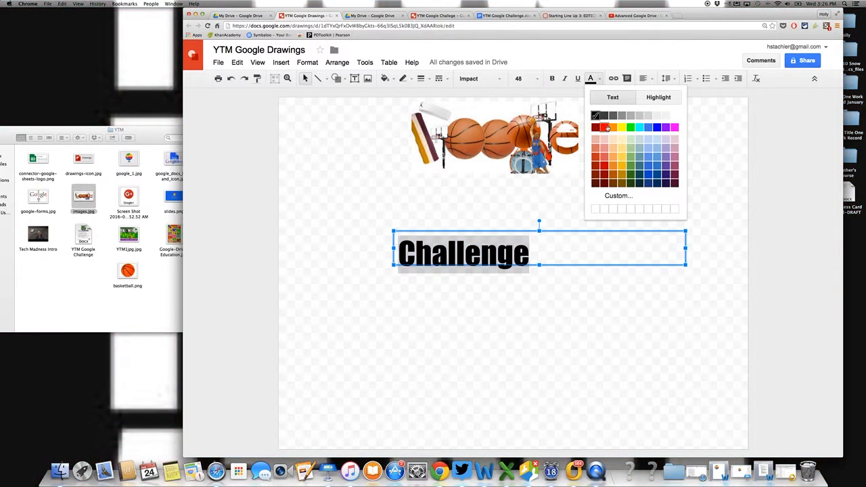
left_click(605, 127)
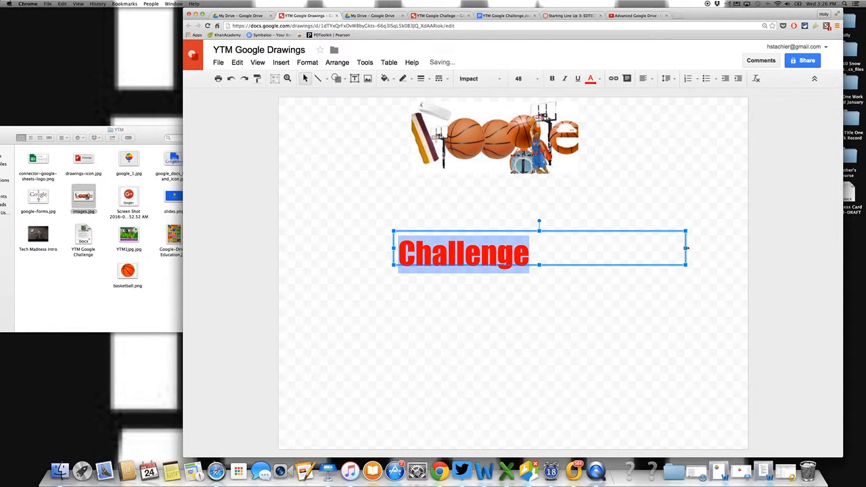
Place the narrowed "Challenge" text box just beneath the basketball Google image, tilted slightly counter-clockwise.
left_click_drag(686, 249, 556, 249)
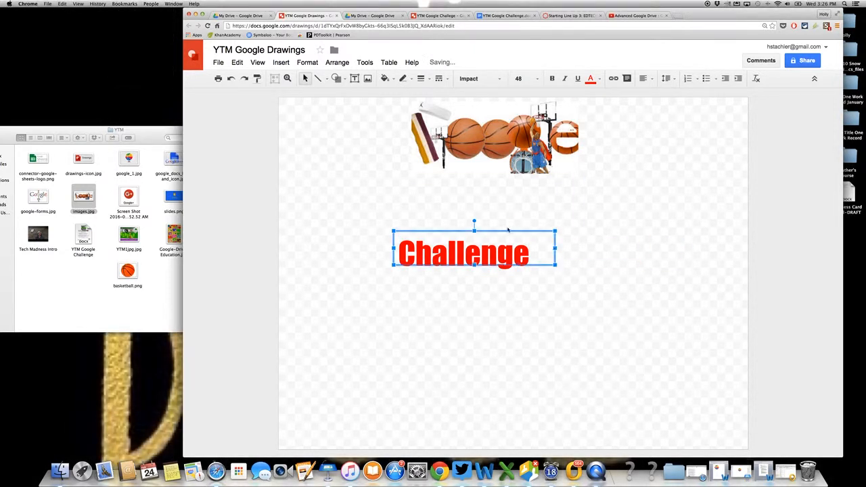
left_click_drag(511, 231, 601, 173)
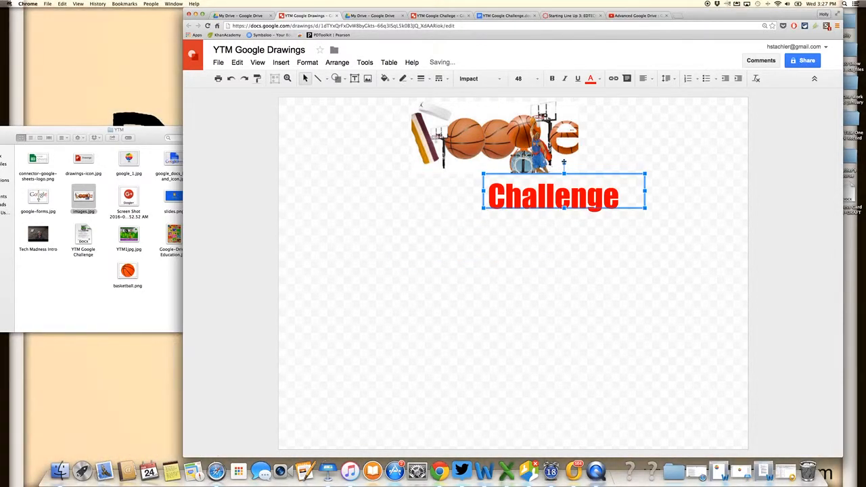
left_click_drag(564, 162, 586, 159)
left_click(629, 203)
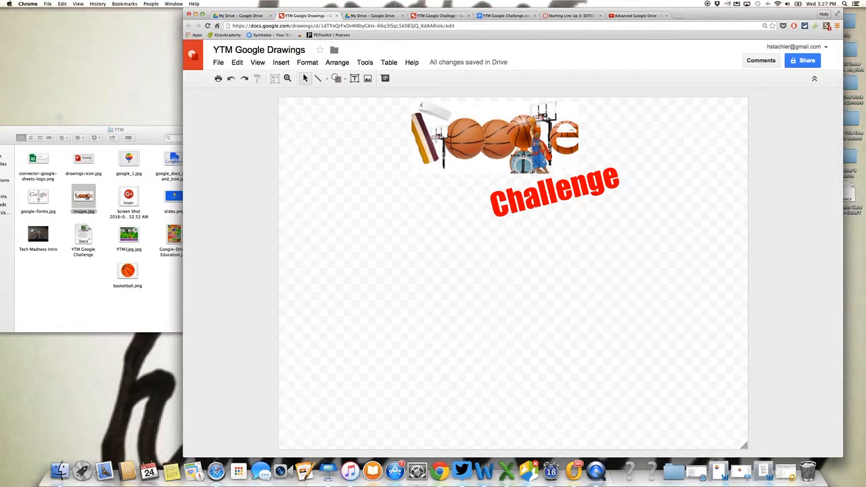
left_click(580, 181)
right_click(580, 181)
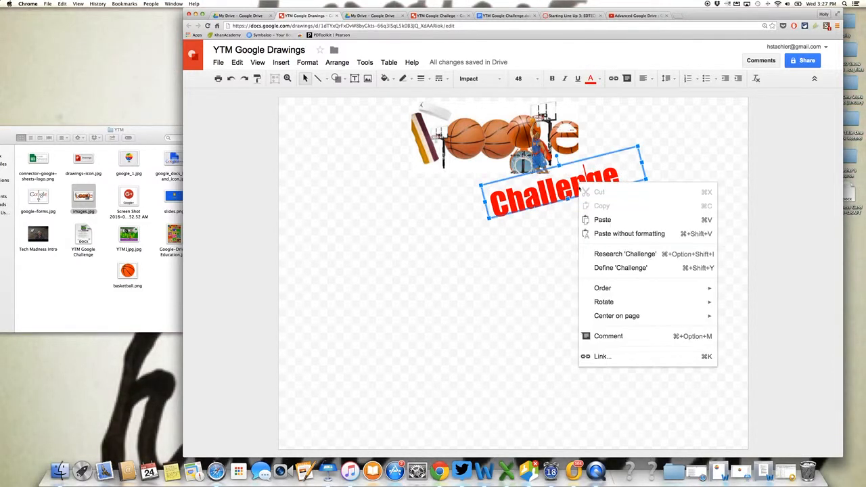
mouse_move(631, 294)
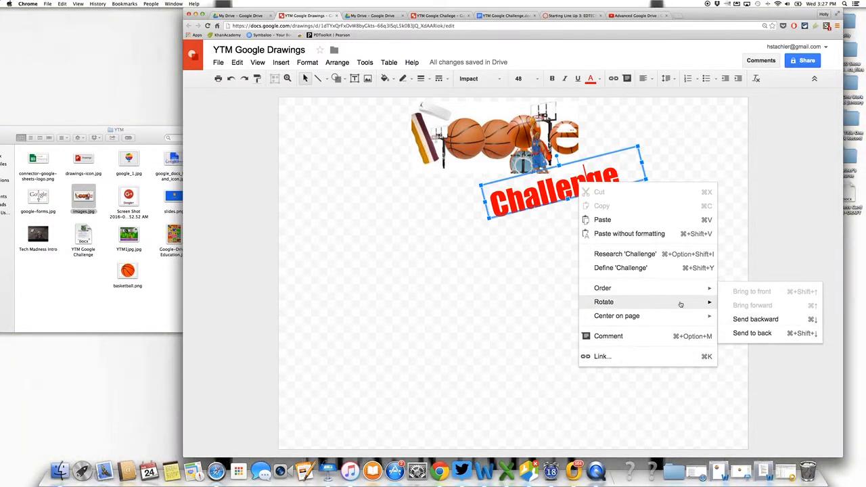
left_click(515, 283)
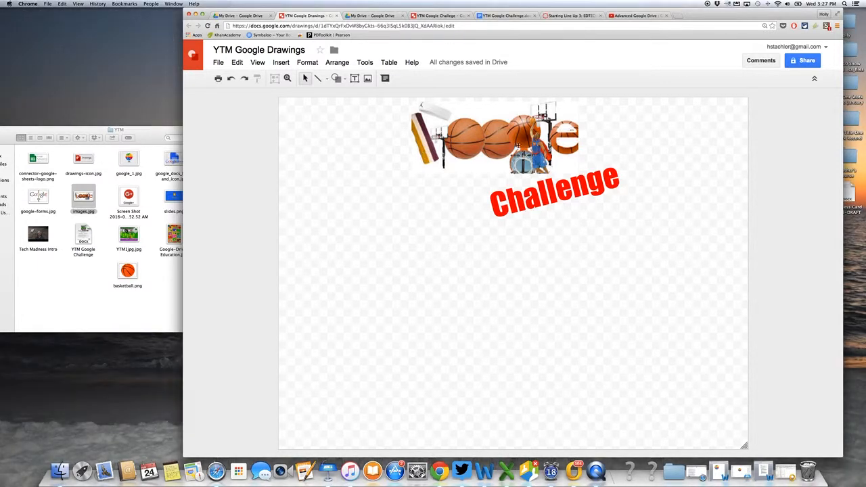
Insert YTM1jpg.jpg from the YTM folder and scale it down in the lower-right corner of the canvas.
mouse_move(119, 252)
left_mouse_down()
mouse_move(124, 243)
mouse_move(568, 450)
mouse_move(620, 378)
left_mouse_up()
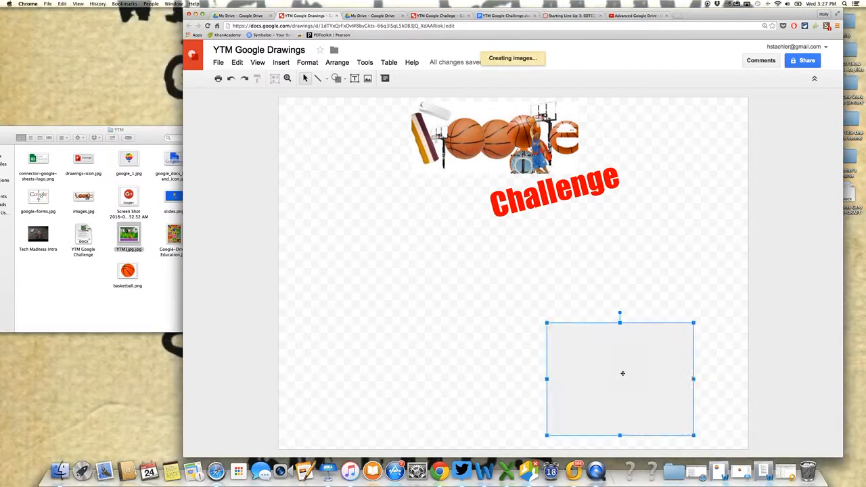
left_click_drag(694, 323, 614, 366)
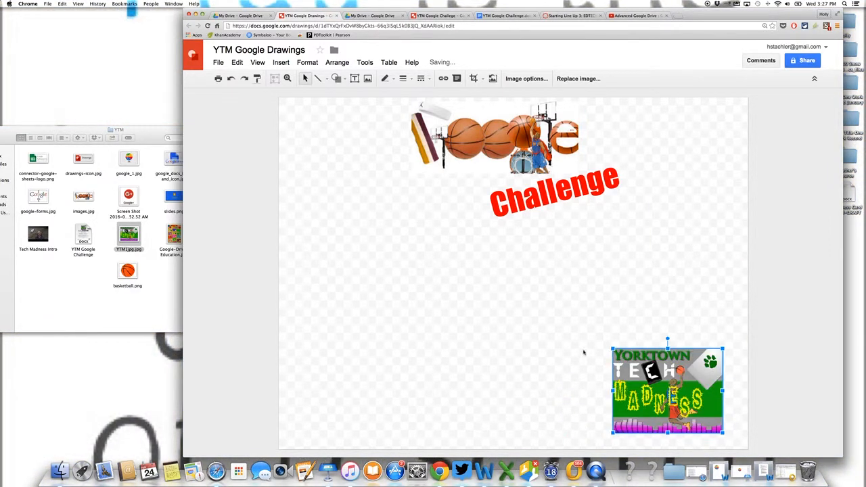
left_click_drag(613, 349, 625, 358)
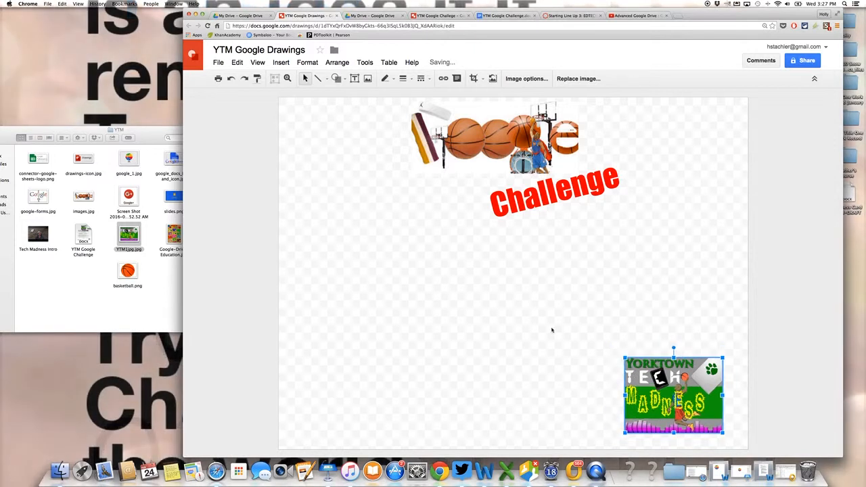
Insert the Google Docs logo image from the YTM folder and scale it down at the left edge of the canvas, around mid-height.
left_click_drag(172, 162, 328, 291)
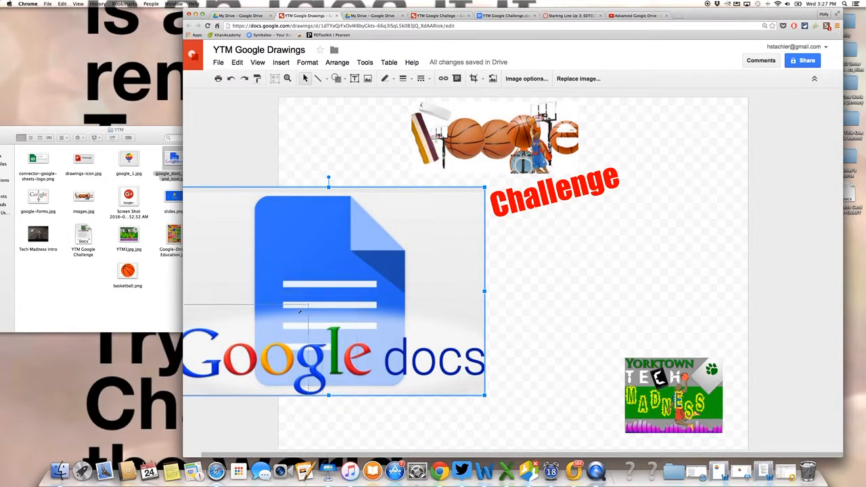
left_click_drag(300, 310, 414, 269)
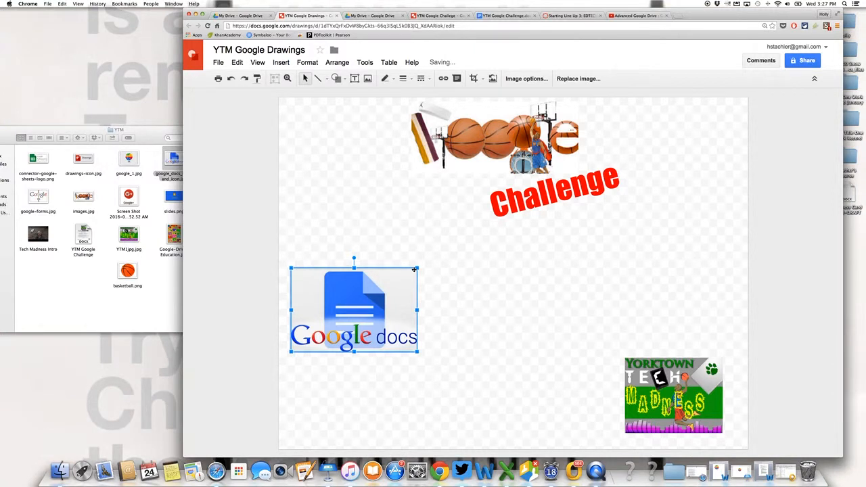
left_click_drag(393, 277, 390, 302)
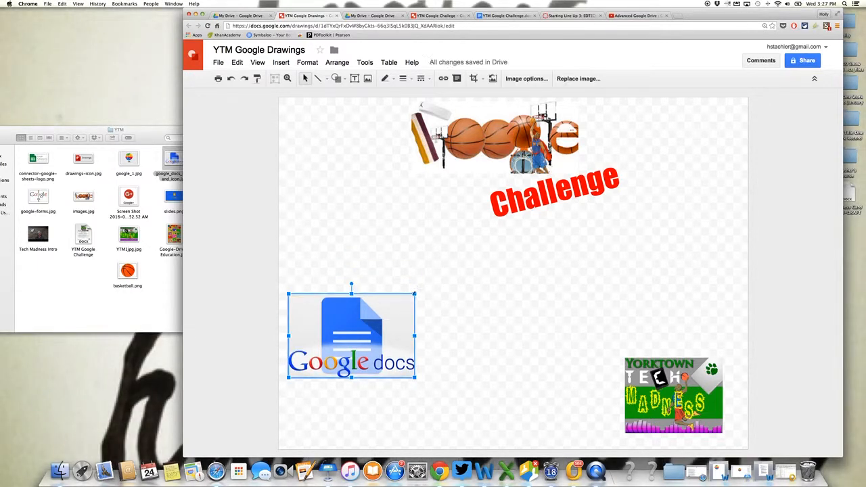
left_click_drag(363, 318, 346, 281)
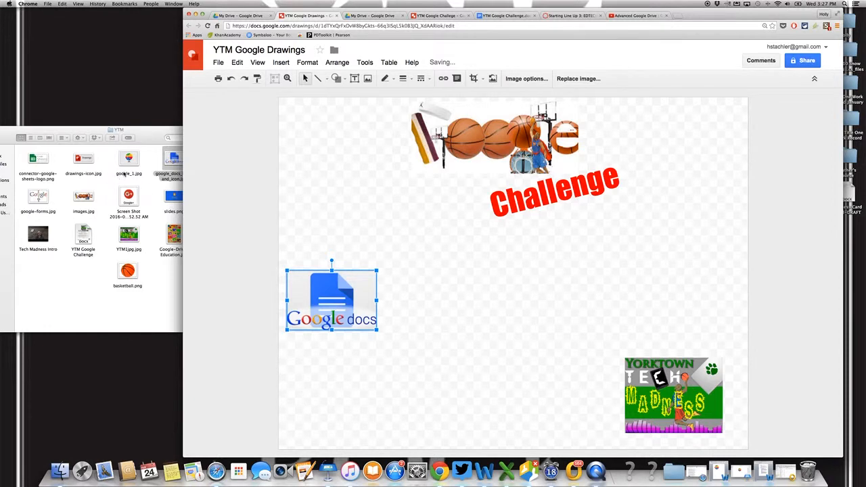
Insert slides.png, scaled down beside the Google Docs logo, and drawings-icon.jpg from the YTM folder beside it.
mouse_move(174, 197)
left_mouse_down()
mouse_move(426, 270)
mouse_move(435, 298)
left_mouse_up()
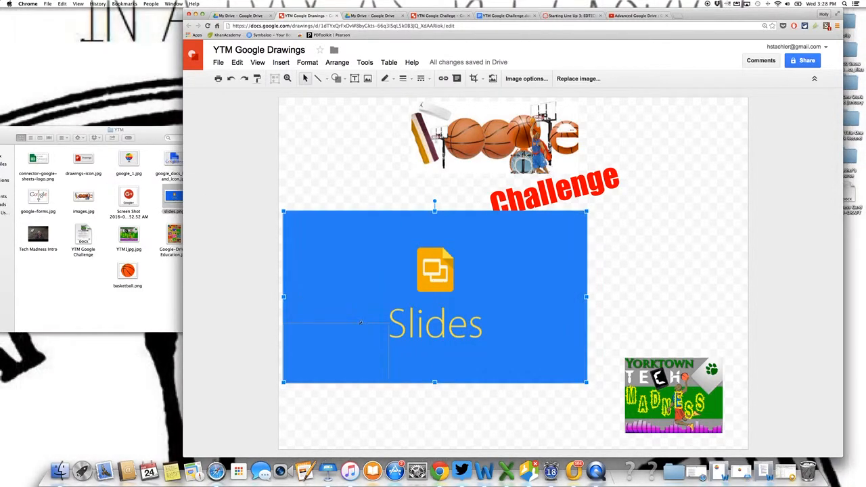
left_click_drag(360, 326, 456, 283)
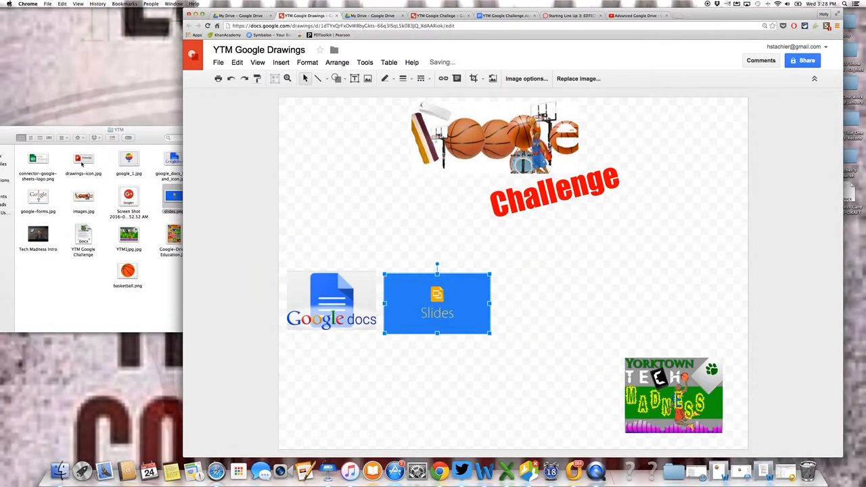
left_click_drag(83, 161, 568, 298)
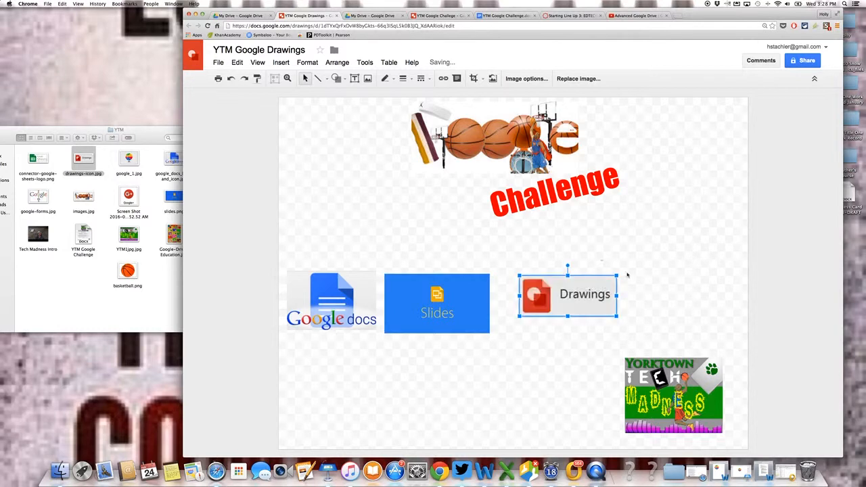
Shrink the Slides and Google Docs logos and move Slides and Drawings closer so the three logos form an evenly spaced row.
left_click(460, 305)
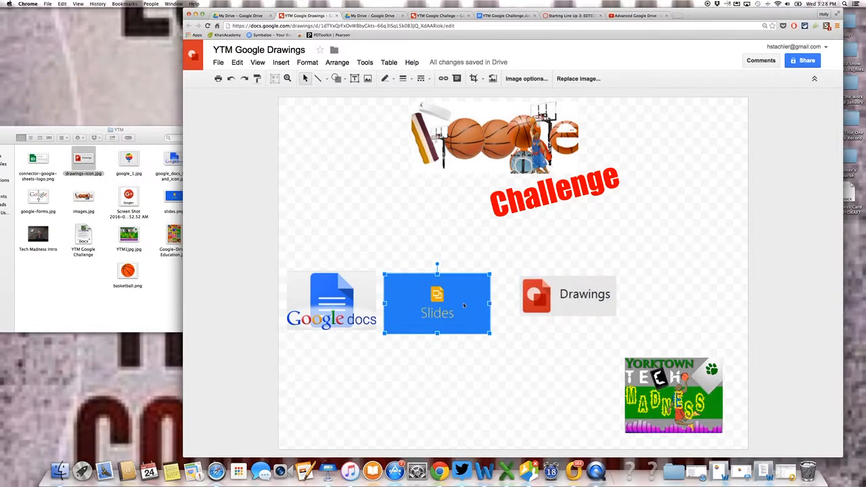
left_click_drag(459, 300, 456, 289)
left_click(365, 290)
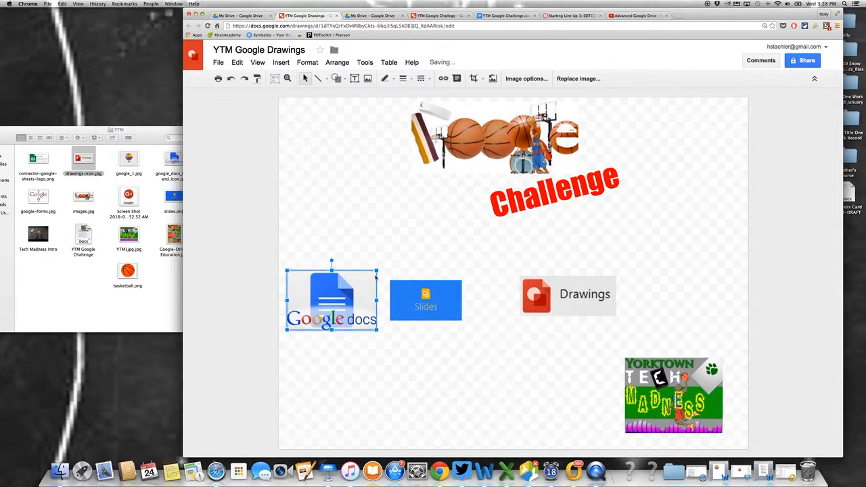
left_click_drag(376, 270, 344, 291)
left_click_drag(425, 301, 403, 307)
left_click_drag(548, 300, 480, 304)
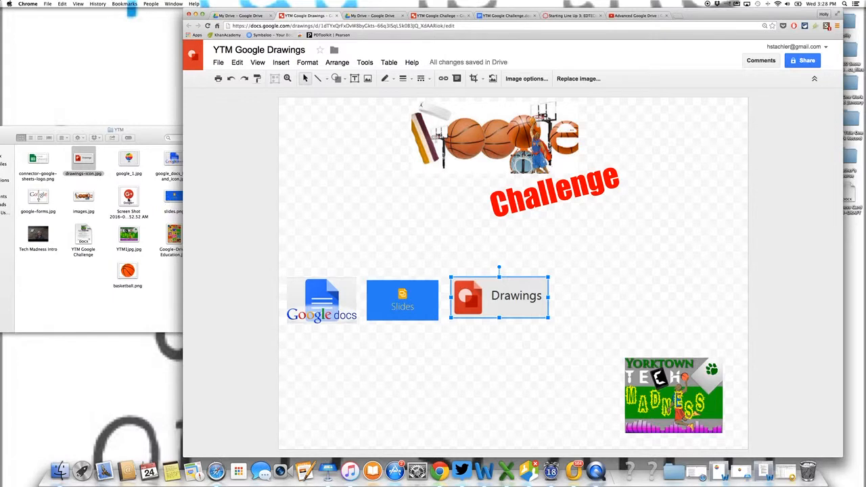
Insert google-forms.jpg and connector-google-sheets-logo.png from the YTM folder and scale them down to extend the logo row after Drawings.
left_click_drag(38, 197, 613, 285)
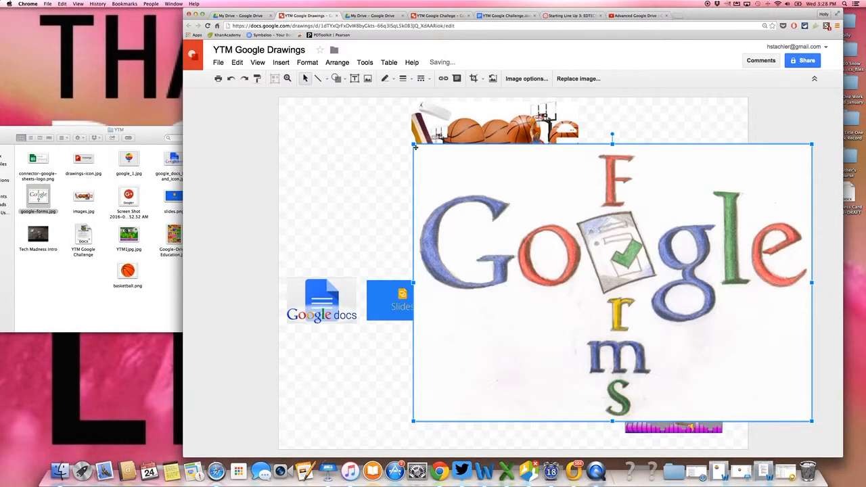
left_click_drag(413, 144, 594, 293)
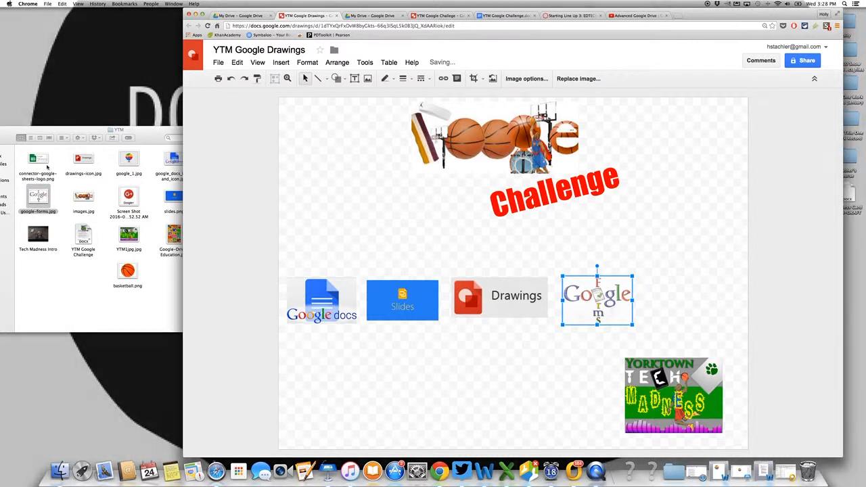
left_click_drag(41, 161, 626, 308)
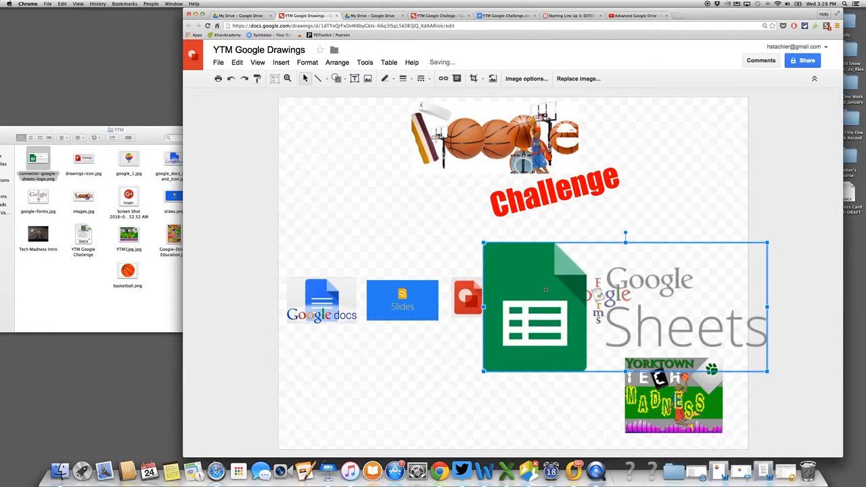
left_click_drag(482, 242, 624, 308)
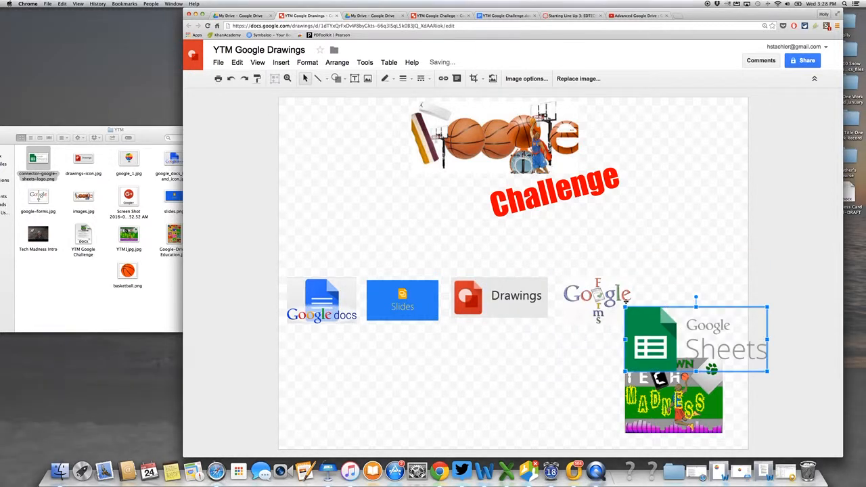
left_click_drag(683, 323, 695, 291)
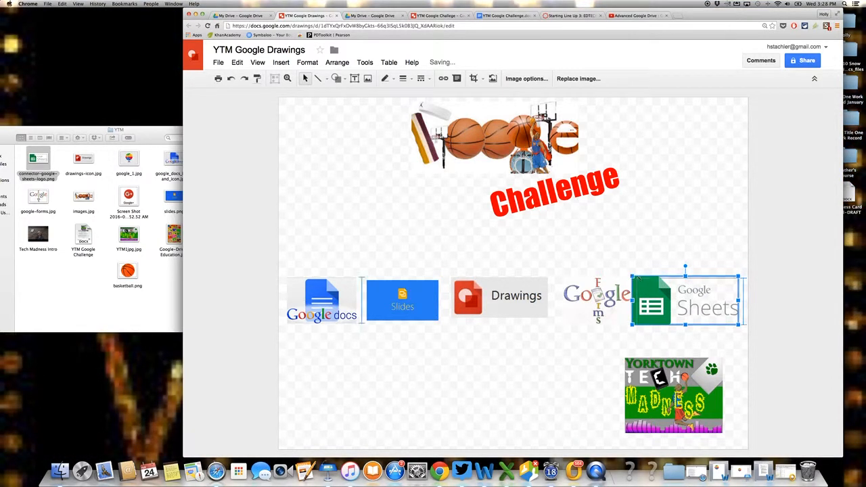
left_click_drag(631, 276, 661, 287)
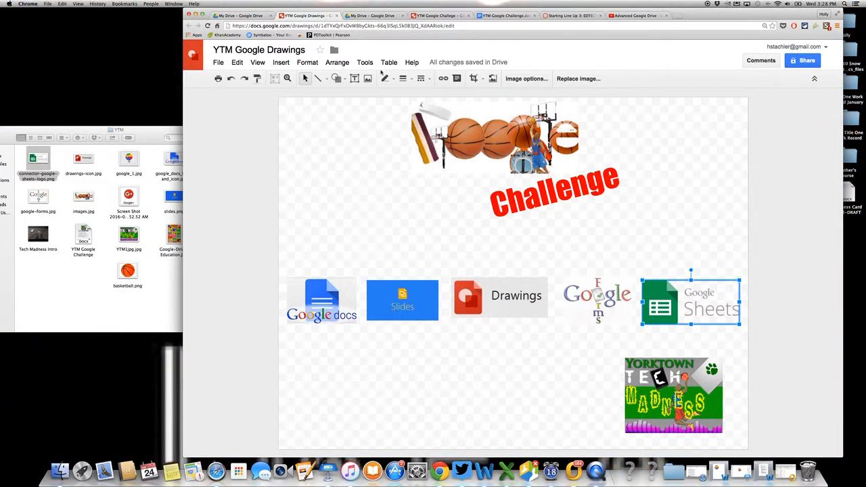
Draw a freehand Scribble arch from above the left edge of the Google Docs logo down to the top of the Slides logo.
left_click(386, 79)
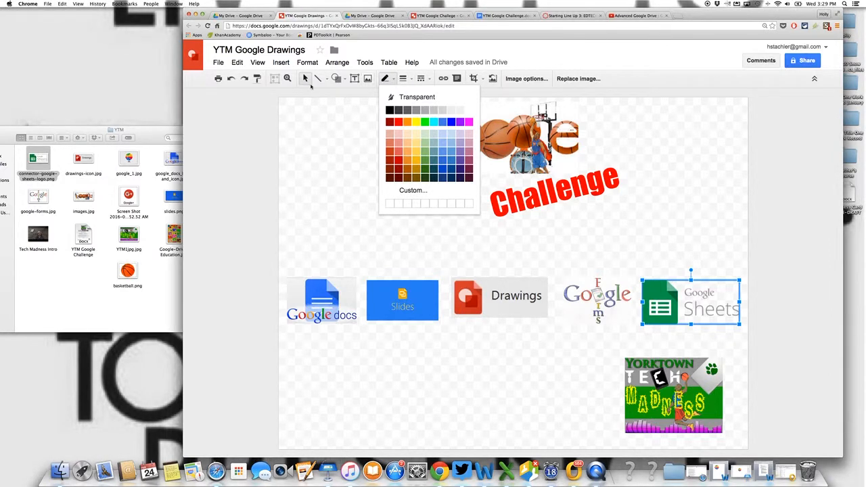
left_click(324, 79)
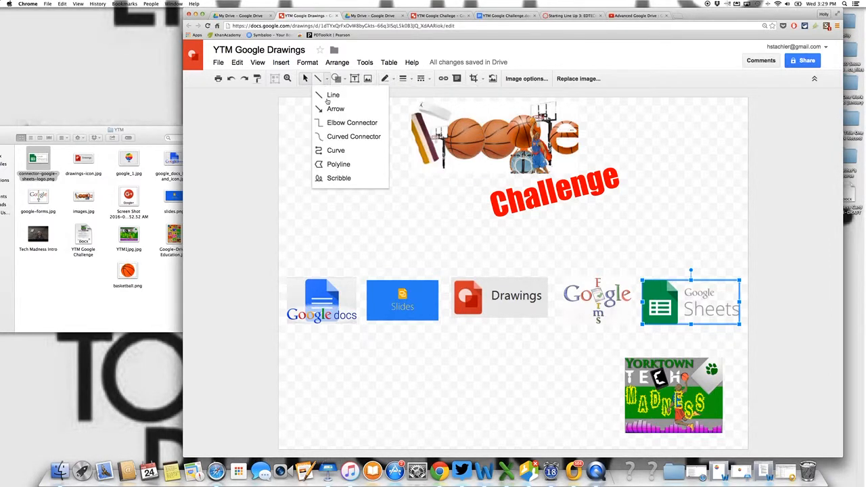
left_click(332, 178)
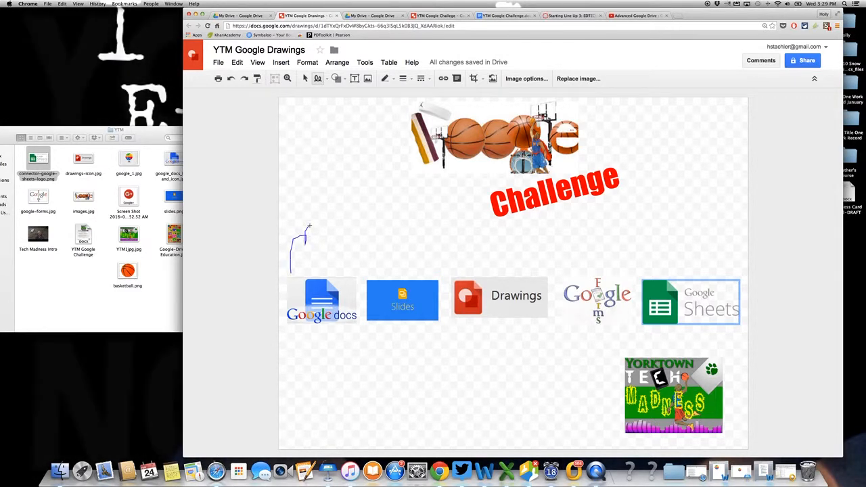
left_click_drag(310, 226, 311, 225)
key("super+z")
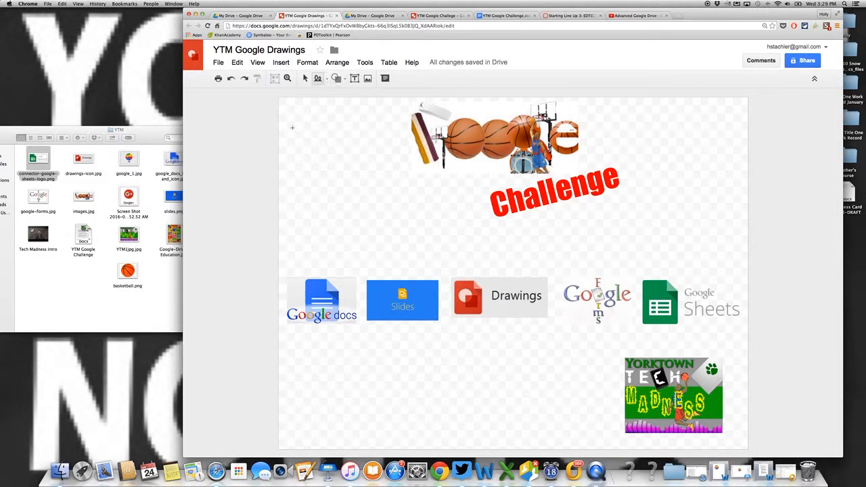
mouse_move(288, 276)
left_mouse_down()
mouse_move(289, 228)
mouse_move(343, 209)
left_mouse_up()
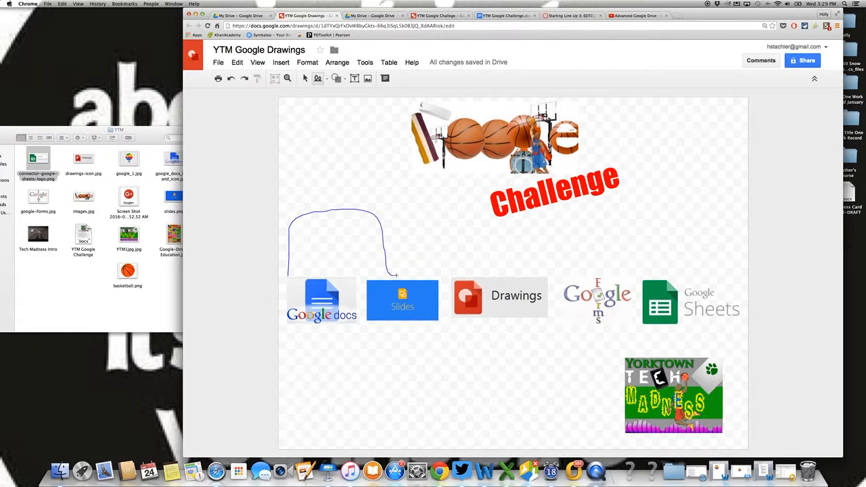
left_click_drag(396, 275, 398, 275)
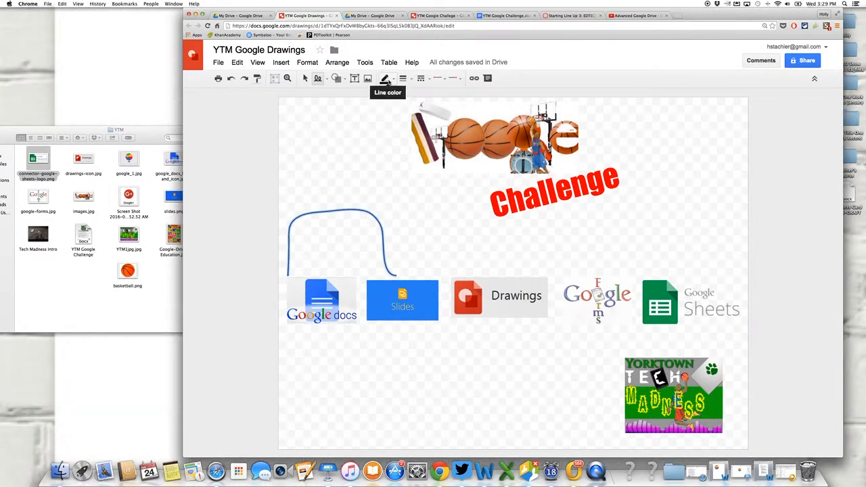
Format the scribbled arch with a 3px line weight and a dashed line style.
left_click(392, 82)
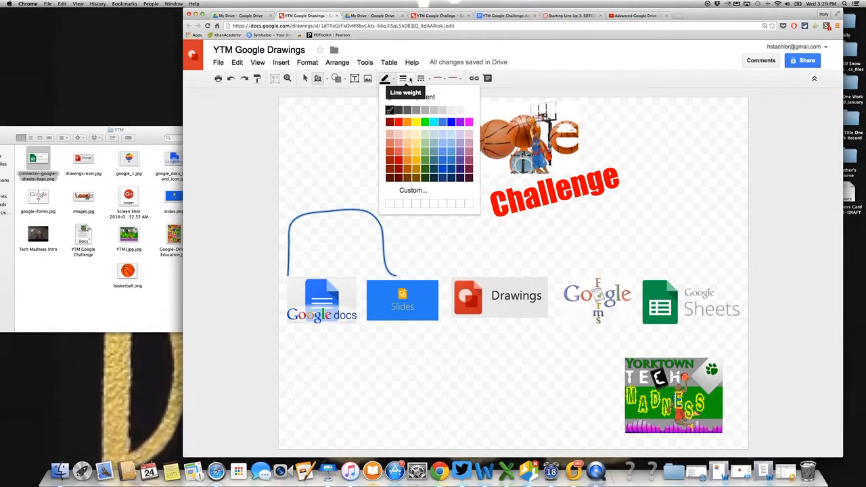
left_click(411, 81)
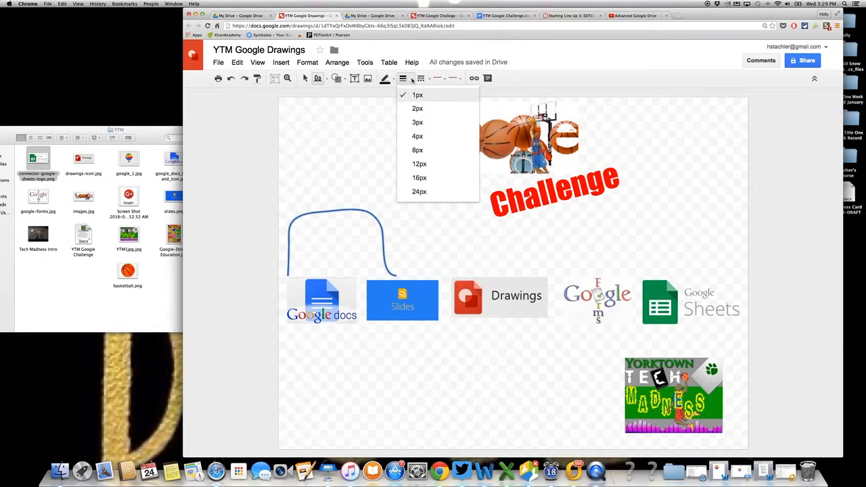
left_click(416, 123)
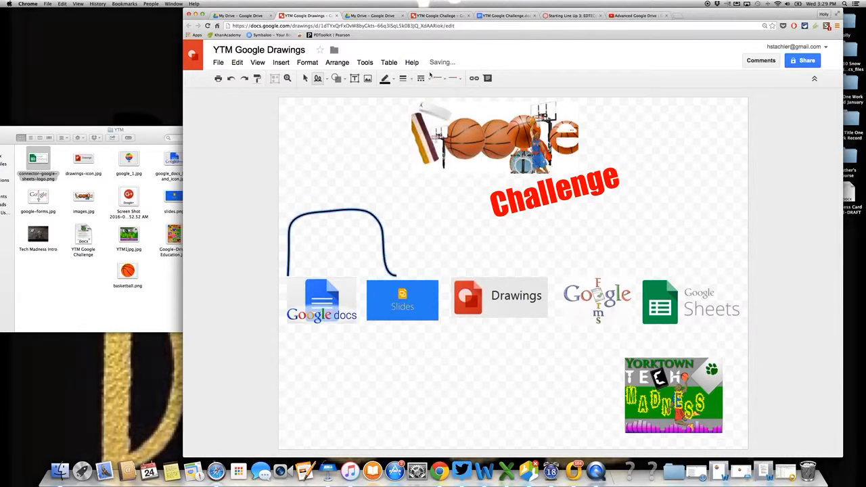
left_click(420, 77)
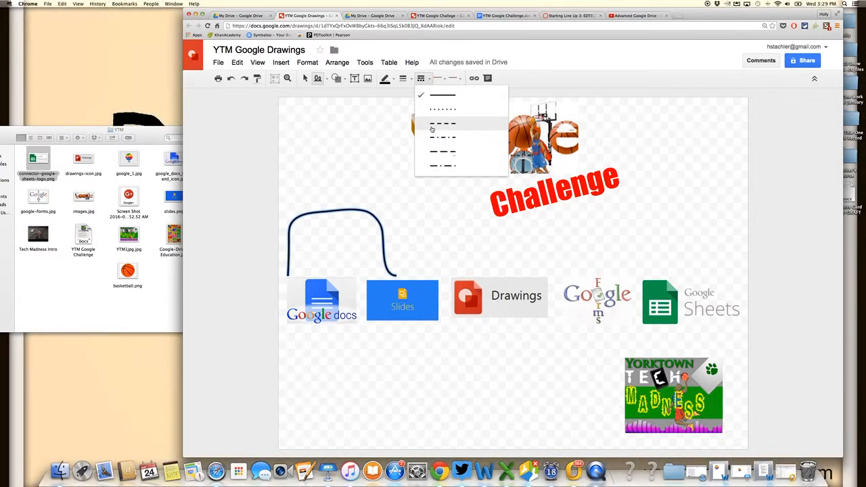
left_click(431, 124)
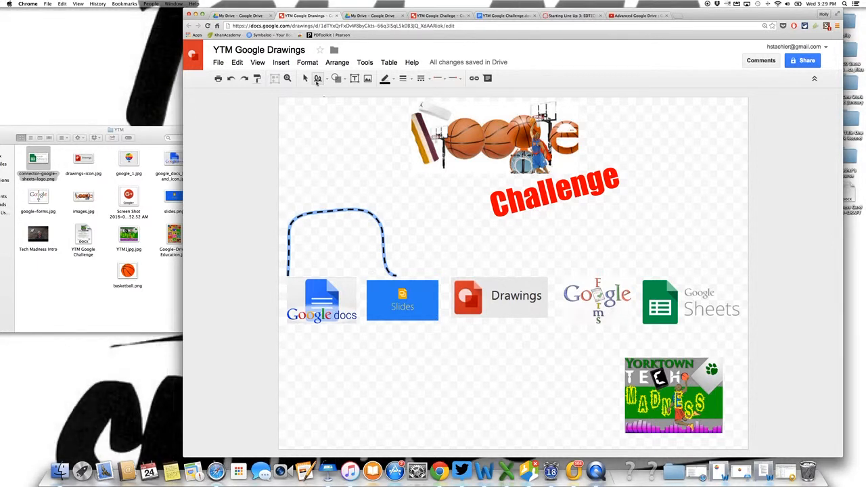
left_click(306, 78)
left_click(464, 263)
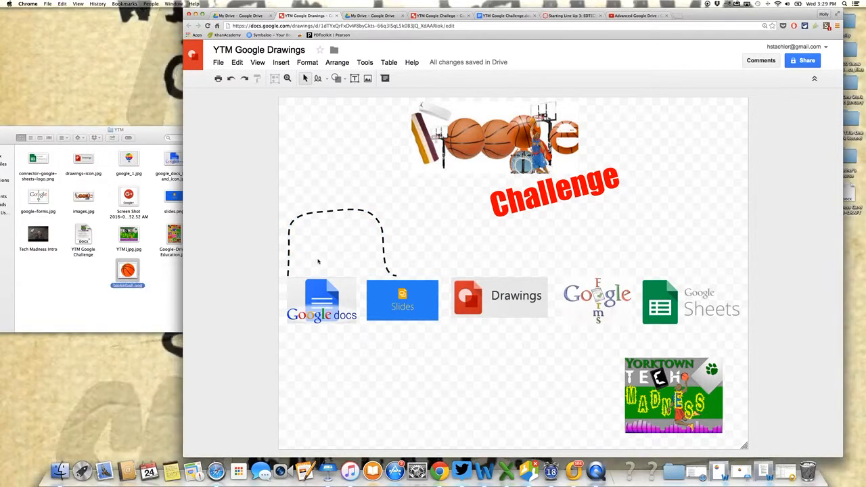
Insert basketball.png from the YTM folder and scale it down so it rests on the Slides logo at the end of the dashed arch.
left_click_drag(127, 271, 349, 264)
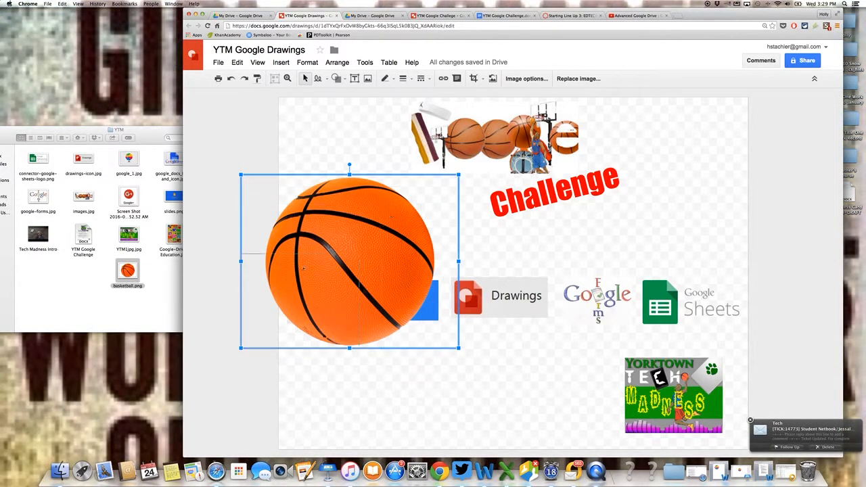
left_click_drag(270, 302, 414, 272)
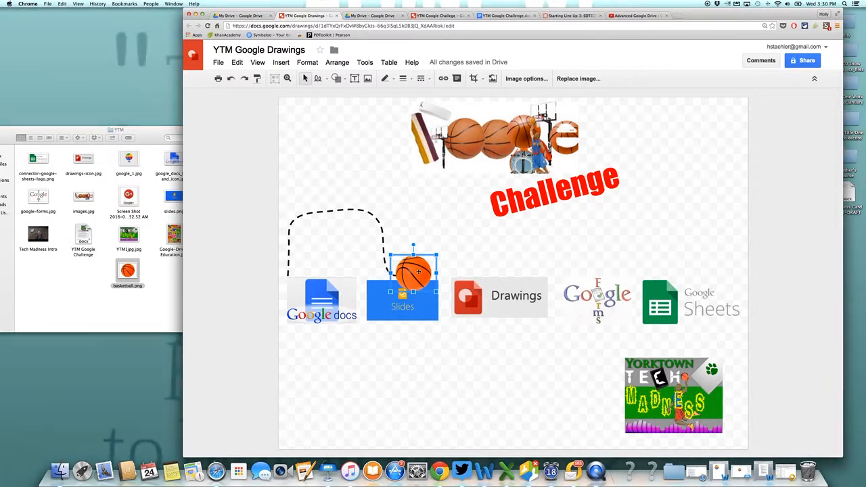
left_click_drag(415, 276, 415, 268)
left_click(385, 216)
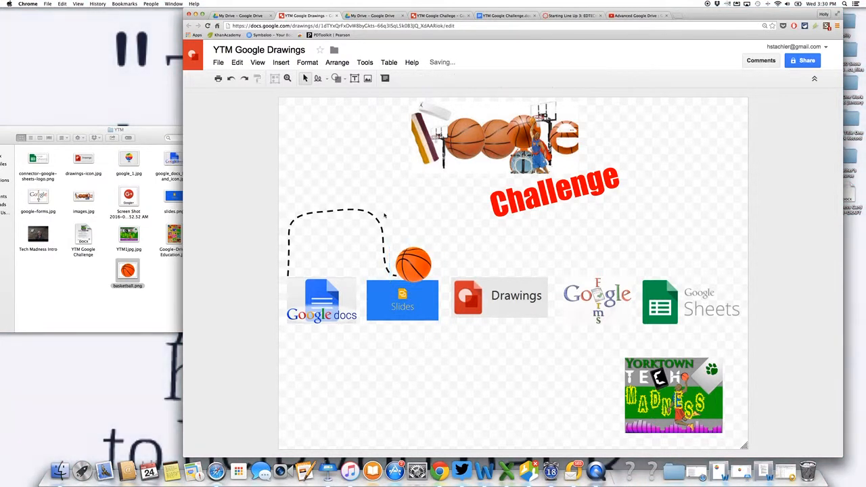
Stretch the dashed arch slightly taller and duplicate it, placing the copy from the basketball's right side to the Drawings logo.
left_click(349, 210)
left_click_drag(342, 201, 343, 198)
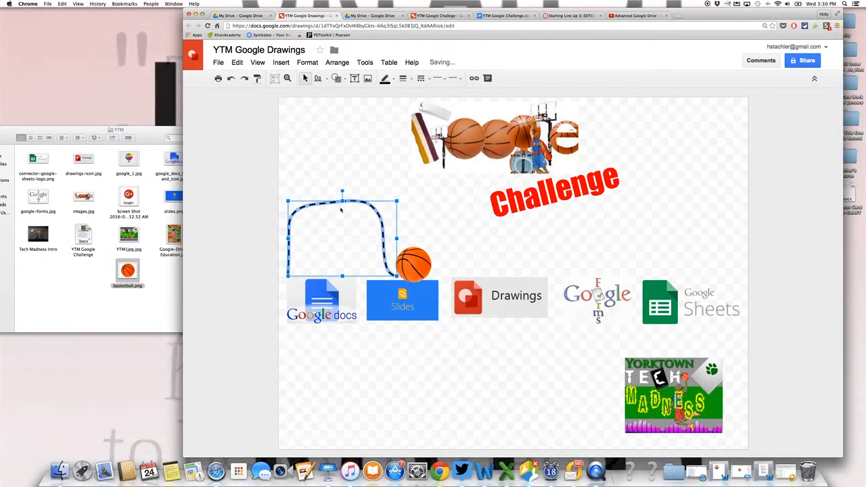
key("ctrl+d")
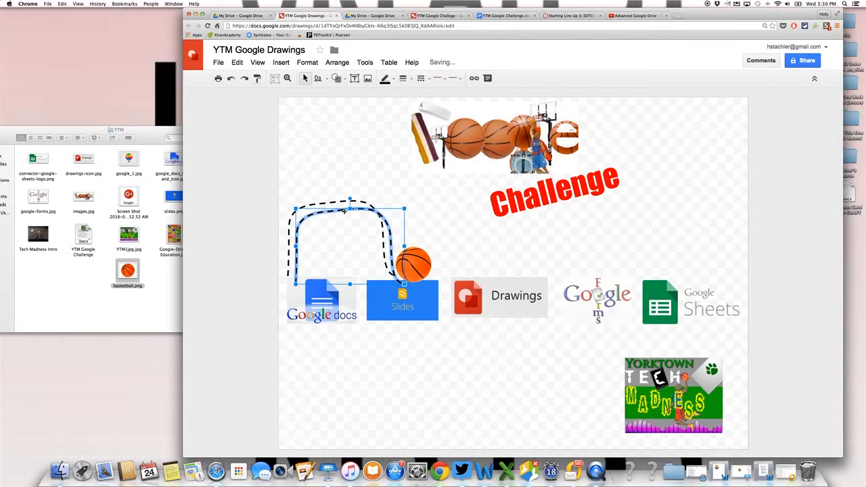
left_click_drag(345, 211, 479, 206)
left_click(433, 273)
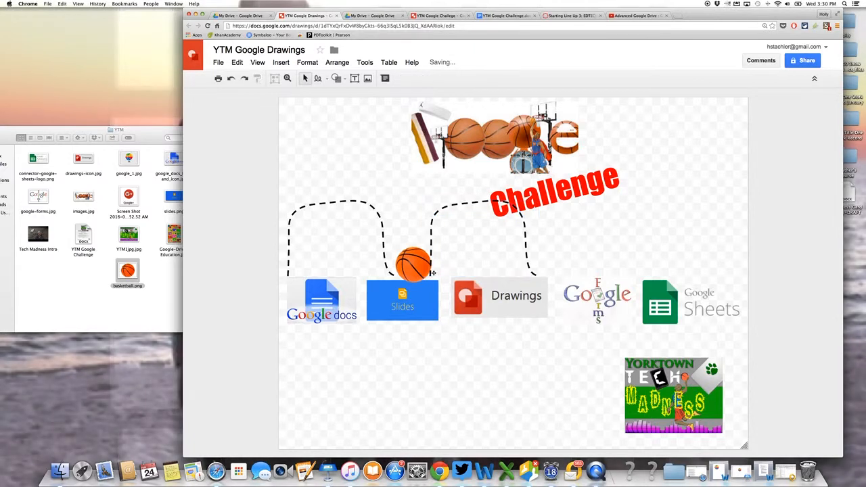
Bring the basketball on the Slides logo to the front and shift it slightly right over the start of the second arch.
left_click(415, 265)
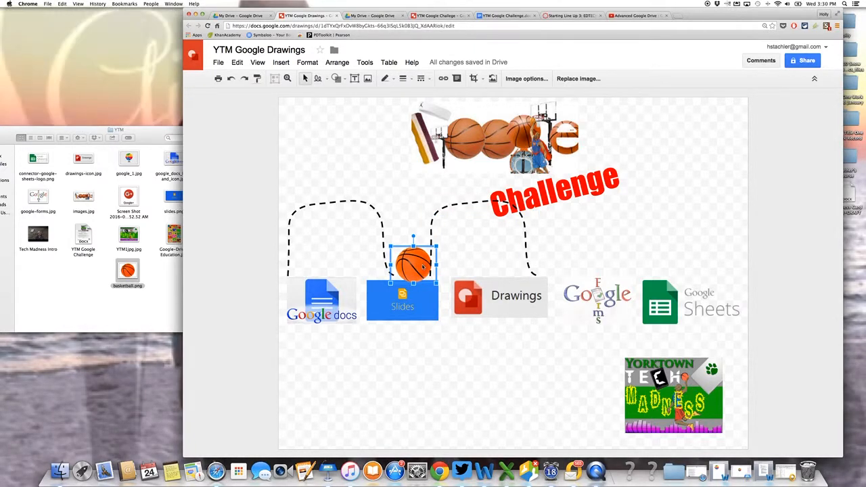
right_click(423, 270)
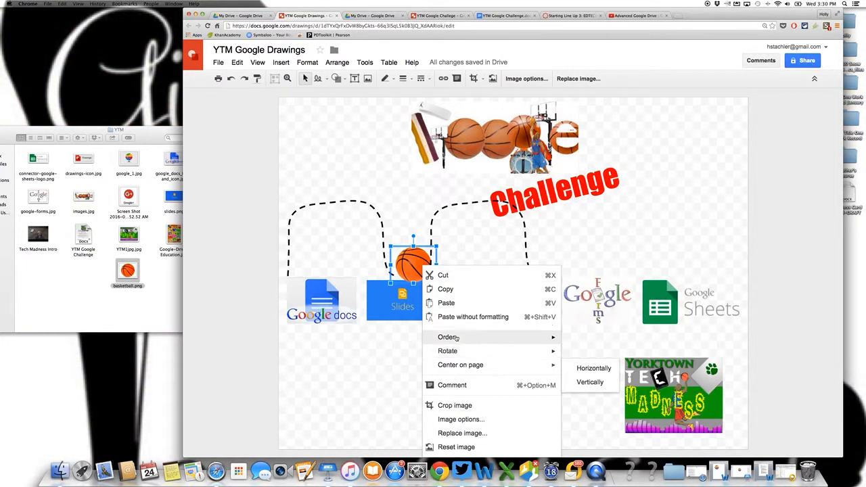
mouse_move(535, 342)
left_click(588, 341)
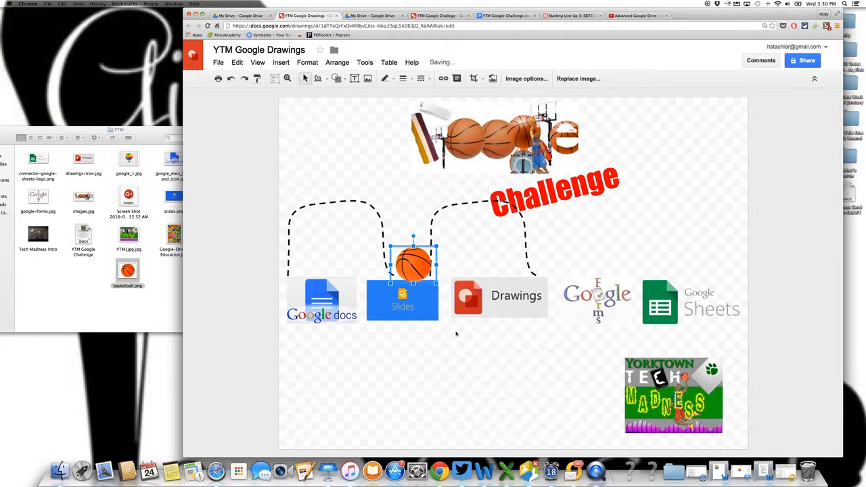
left_click(457, 335)
left_click(423, 274)
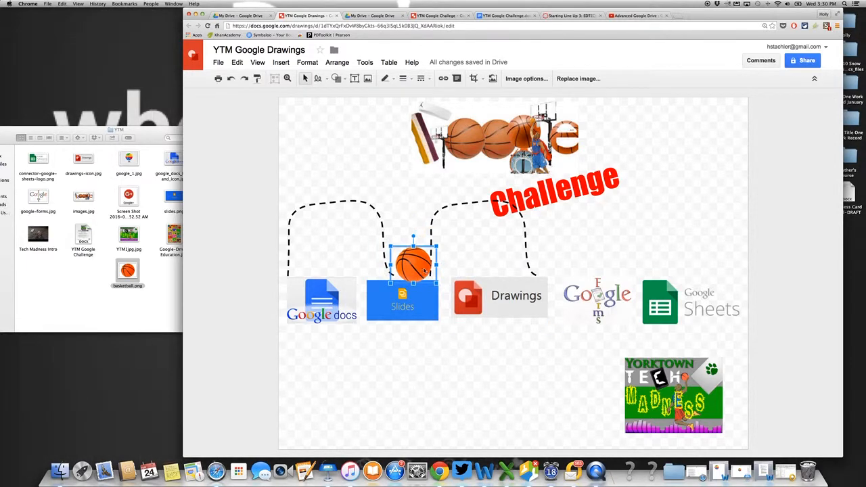
left_click_drag(425, 271, 428, 271)
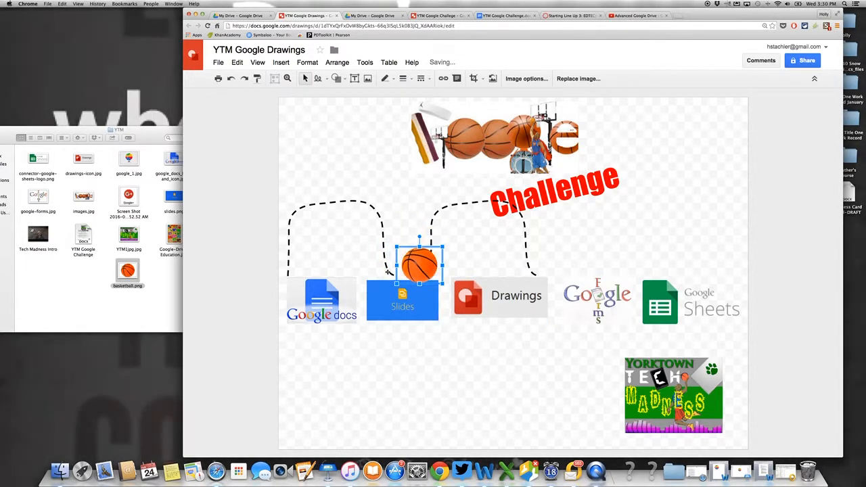
Widen the first dashed arch so its end reaches the basketball on the Slides logo.
left_click(388, 273)
left_click_drag(397, 277, 406, 277)
left_click(409, 292)
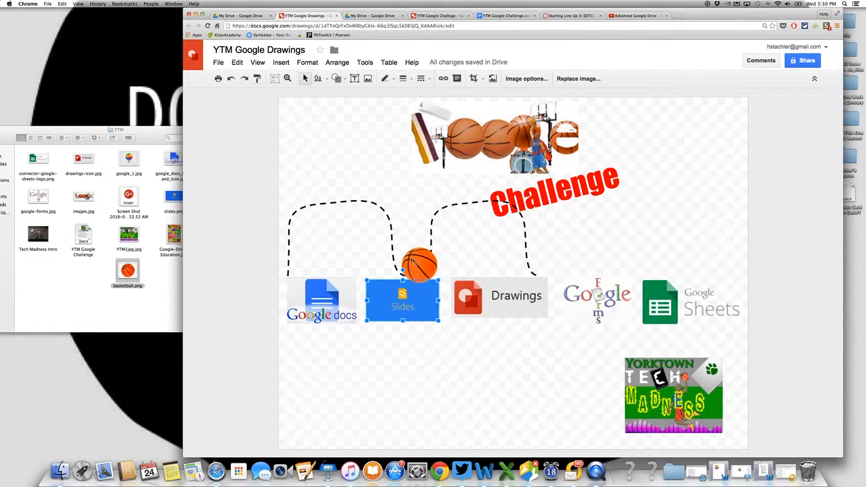
Narrow the second dashed arch and place a duplicate of the basketball at its end on the Drawings logo.
left_click(532, 272)
left_click(530, 271)
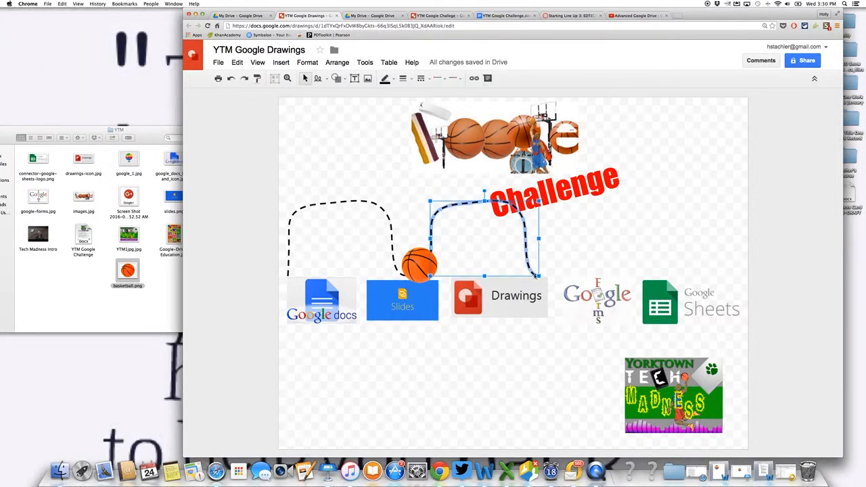
left_click_drag(539, 276, 524, 273)
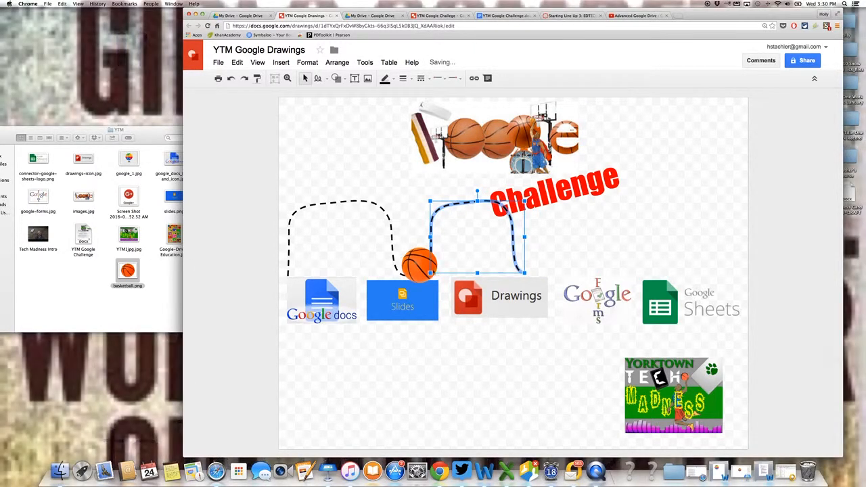
left_click(409, 266)
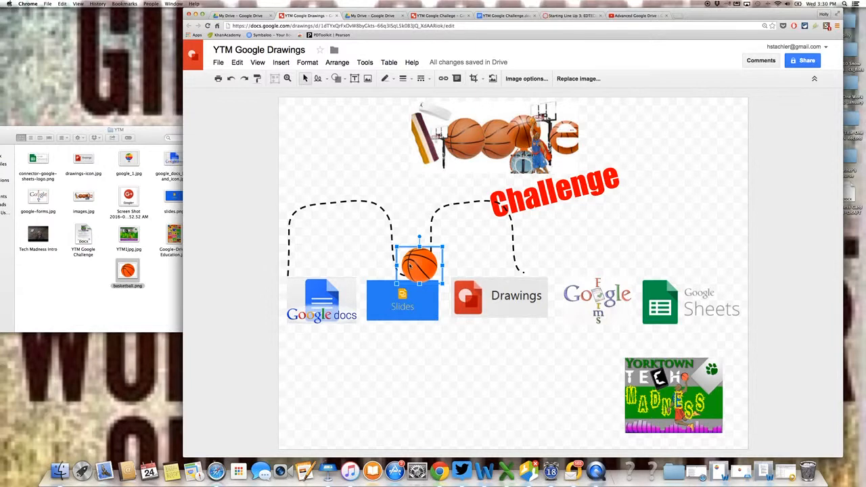
left_click_drag(409, 266, 531, 261)
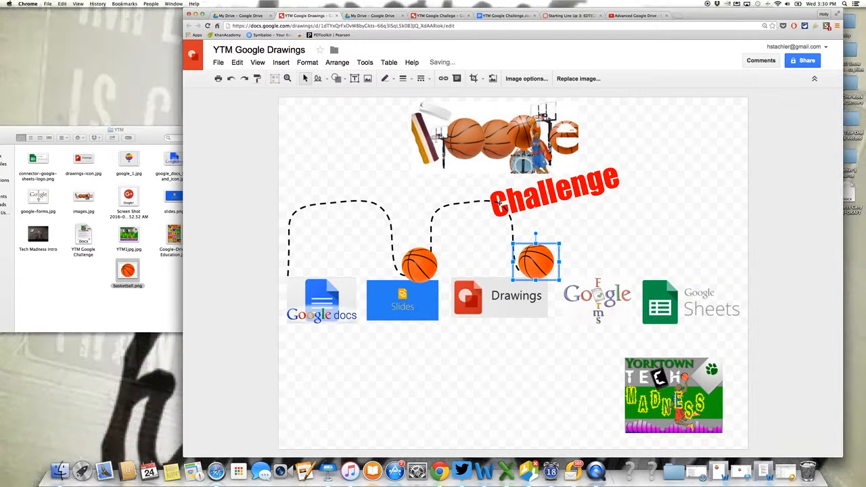
Bring the red "Challenge" text to the front so it overlaps the second dashed arch.
left_click(525, 203)
right_click(527, 206)
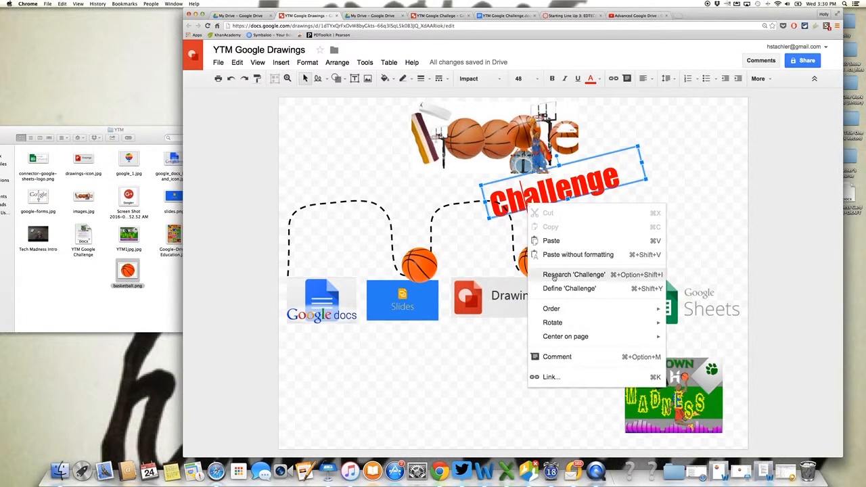
mouse_move(560, 316)
left_click(680, 310)
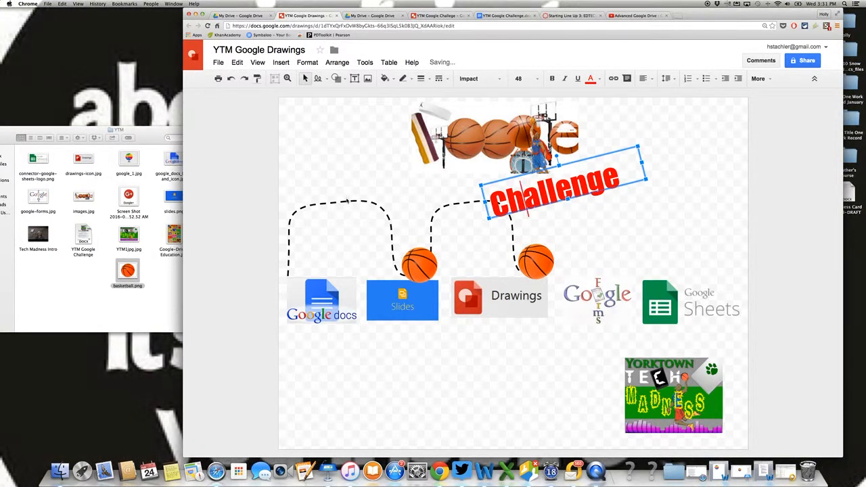
Duplicate the first dashed arch, move the copy beside the Drawings basketball, and narrow it to end above the Forms logo.
left_click(347, 201)
left_click(347, 201)
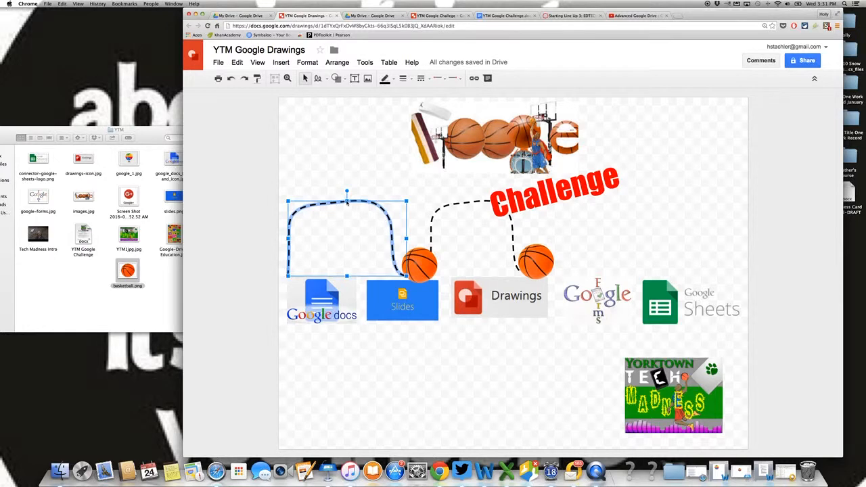
key("ctrl+d")
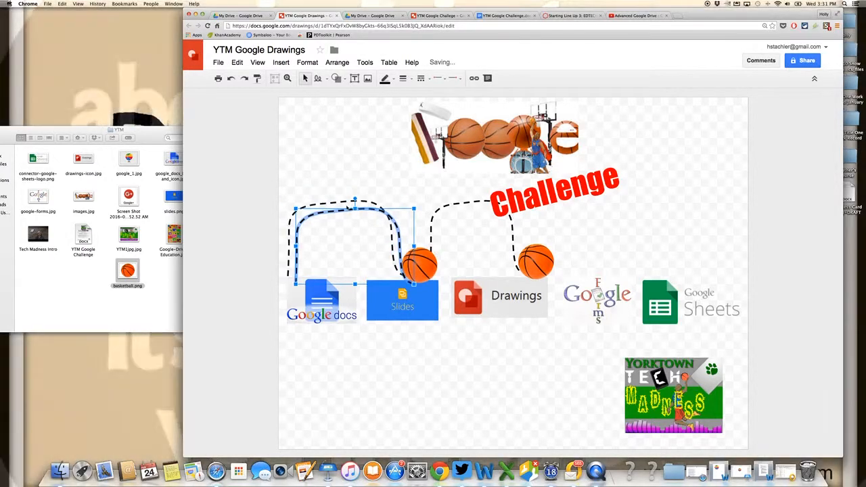
left_click_drag(346, 211, 597, 201)
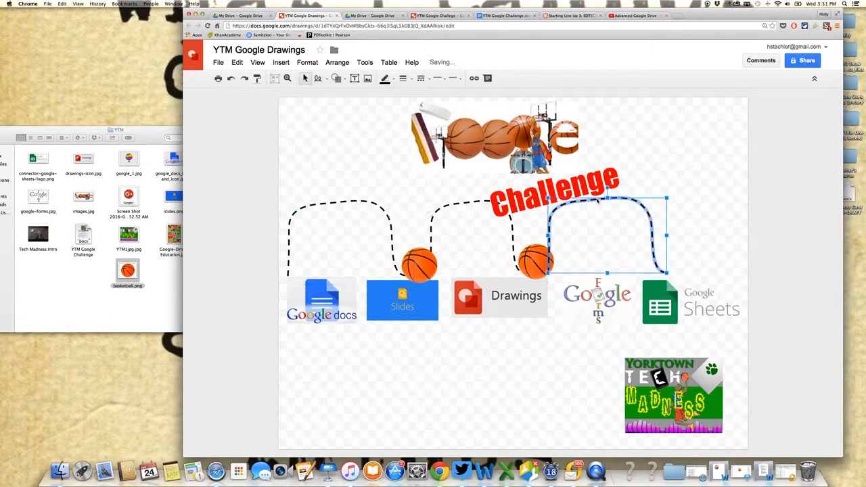
left_click_drag(664, 235, 613, 236)
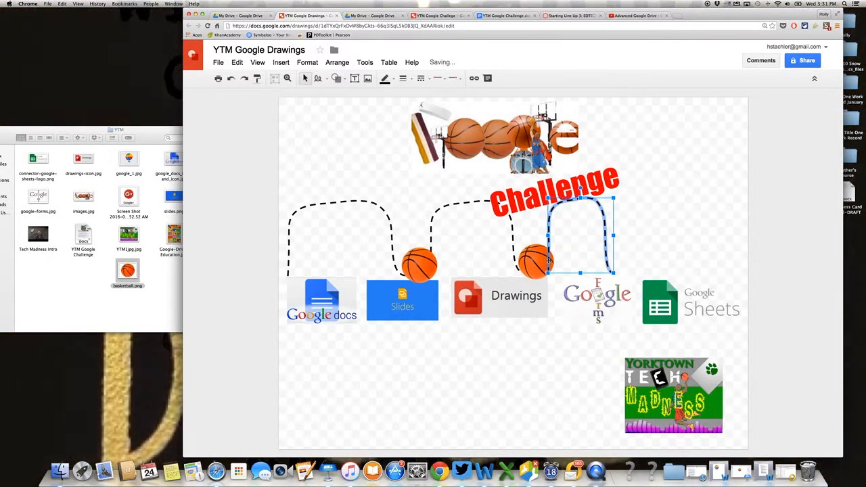
Bring the Drawings basketball to the front and place a duplicate at the end of the third arch, between Forms and Sheets.
left_click(539, 260)
right_click(538, 263)
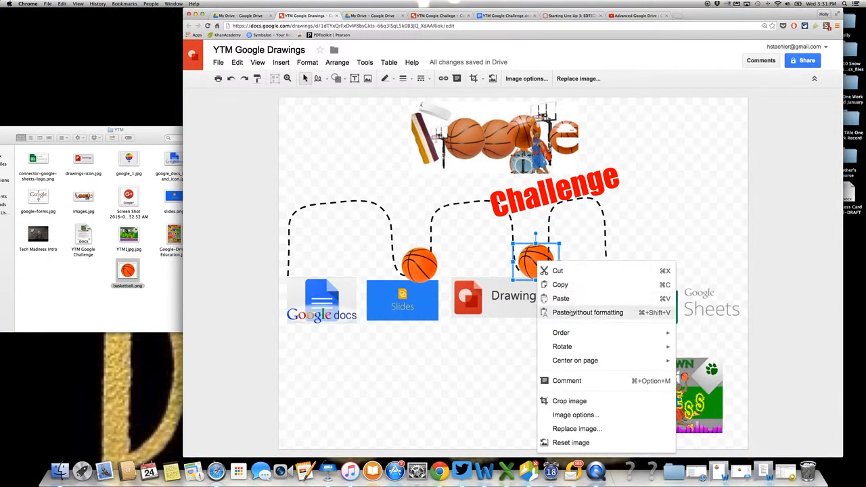
mouse_move(575, 334)
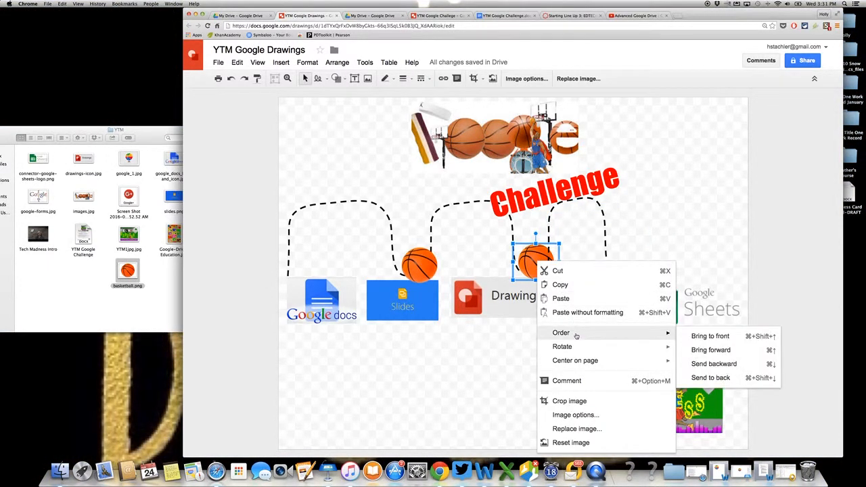
left_click(692, 336)
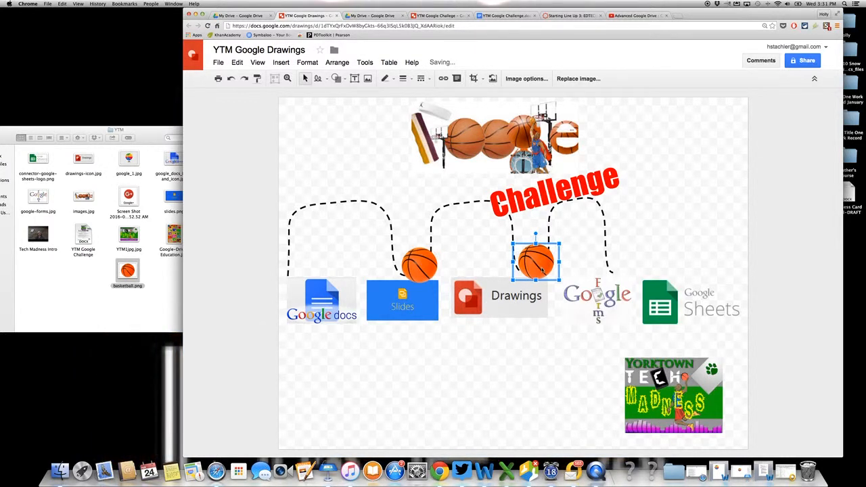
key("super+d")
left_click_drag(542, 269, 634, 266)
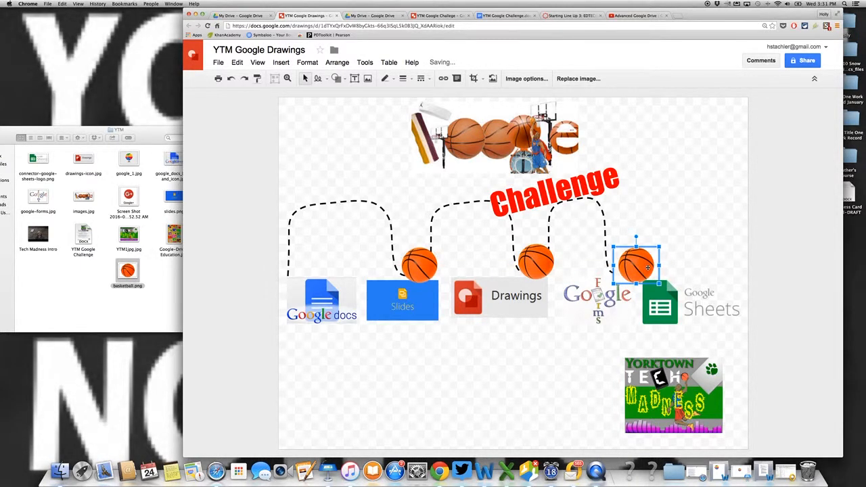
Duplicate the third dashed arch and fit the copy from the third basketball to above the right end of the Sheets logo.
left_click(605, 216)
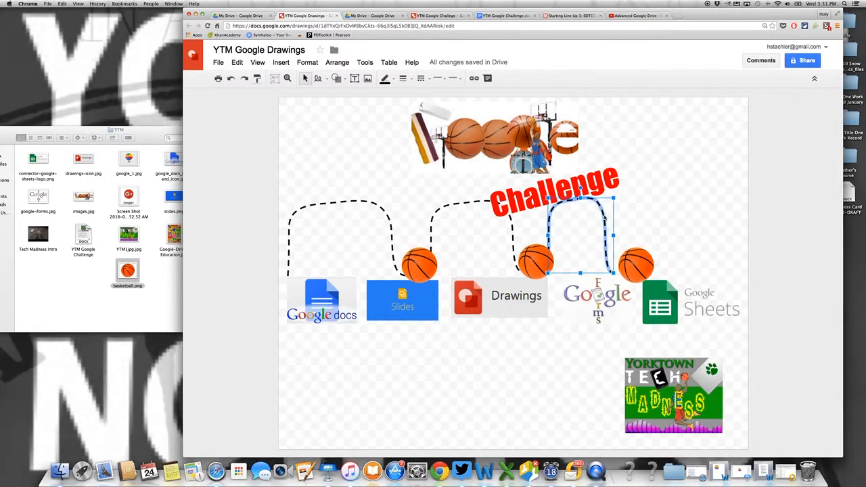
left_click_drag(605, 218, 698, 197)
mouse_move(714, 284)
left_mouse_down()
mouse_move(723, 245)
mouse_move(722, 271)
left_mouse_up()
Bring the third basketball to the front and place a duplicate at the end of the fourth arch above the Sheets logo.
left_click(642, 266)
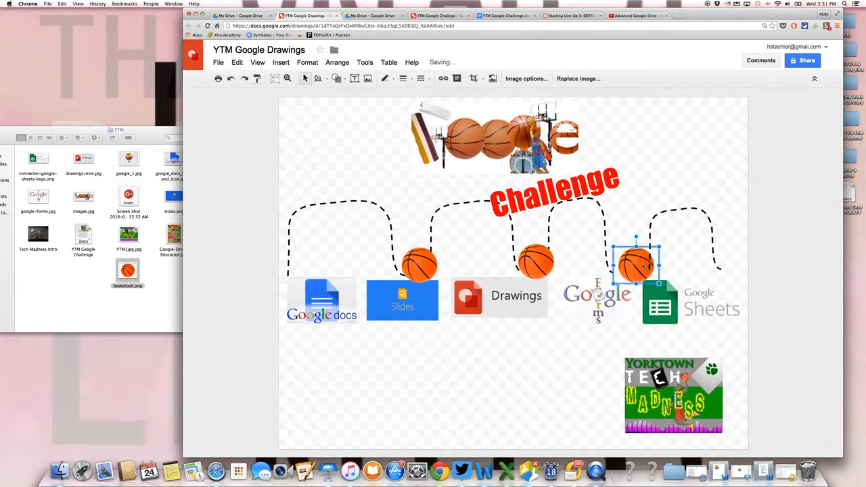
right_click(643, 267)
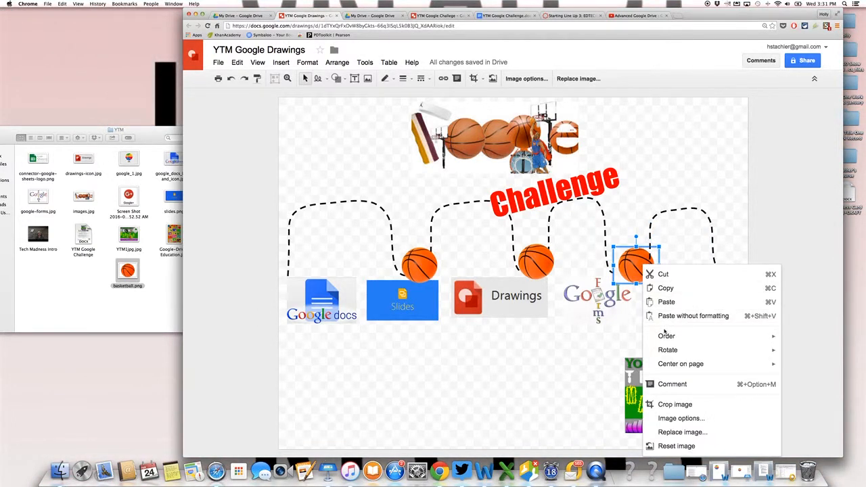
mouse_move(666, 337)
left_click(610, 340)
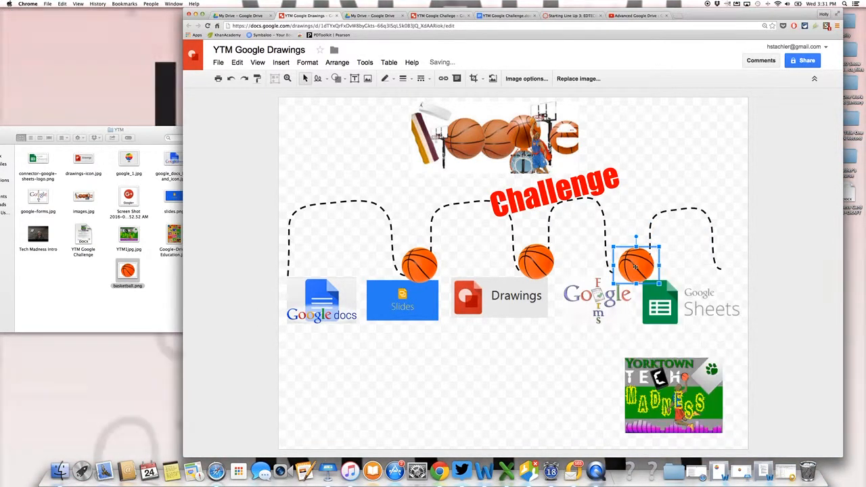
left_click_drag(628, 258, 721, 265)
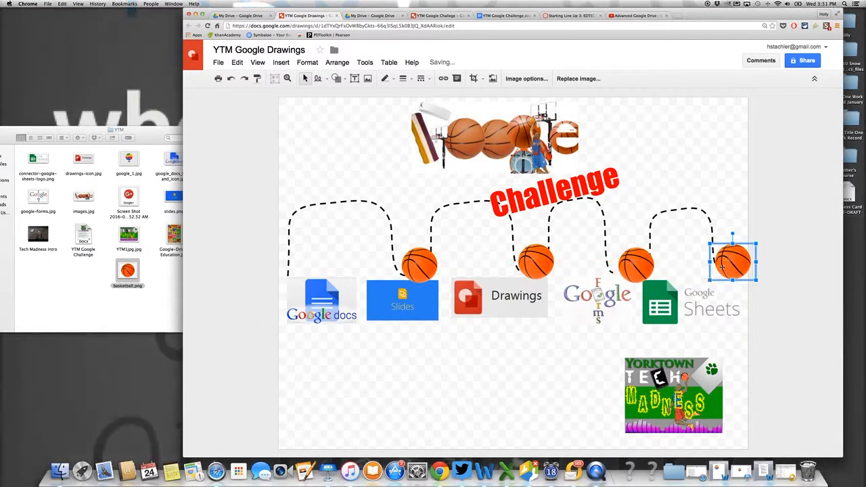
left_click(494, 347)
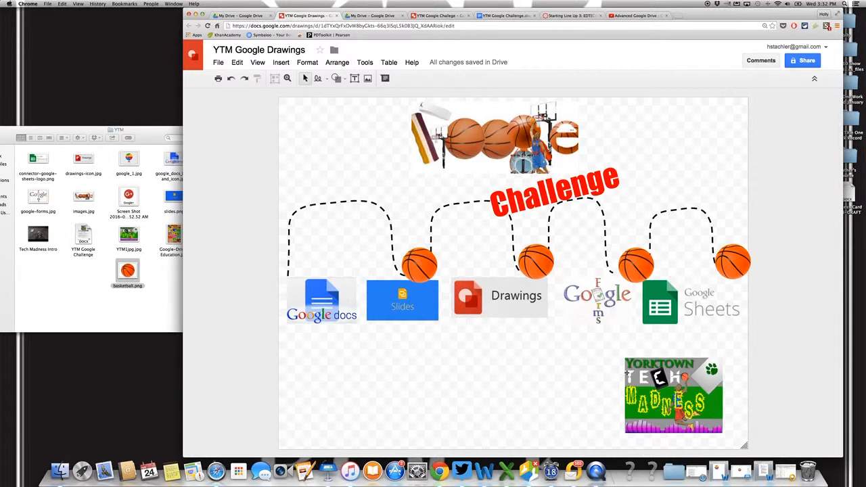
Link the Yorktown Tech Madness image to the YTM Google Challenge.docx document using the document's shareable link.
left_click(662, 379)
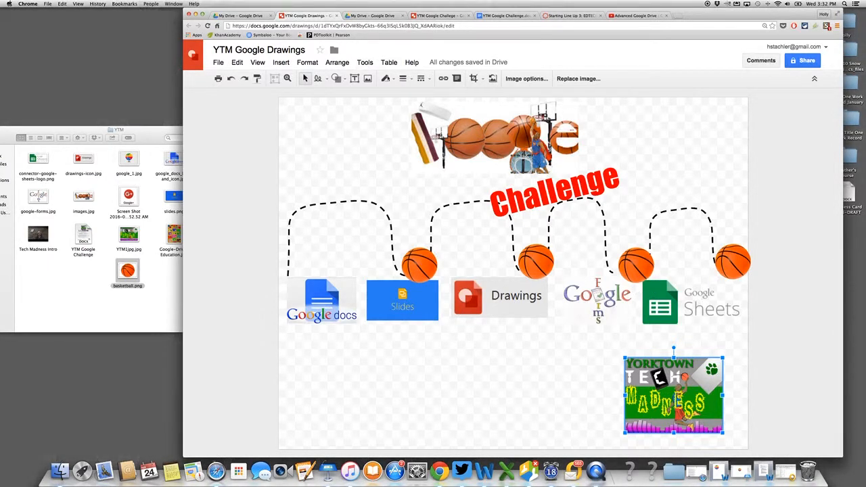
left_click(443, 78)
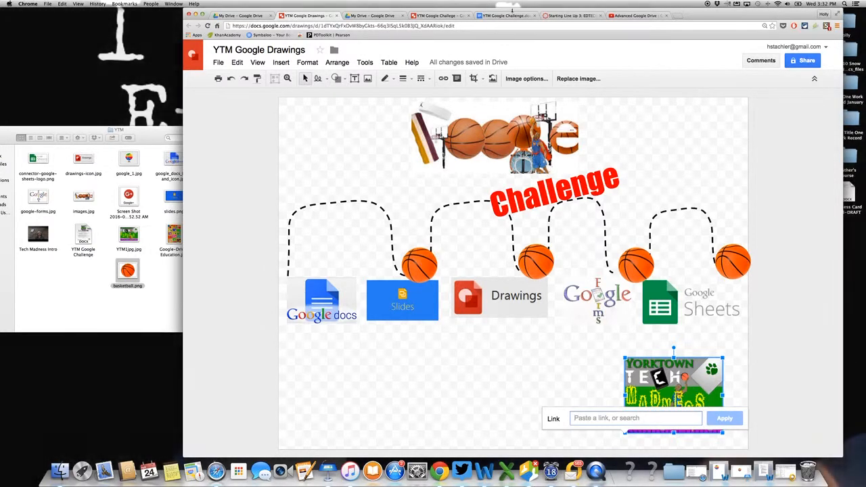
left_click(513, 15)
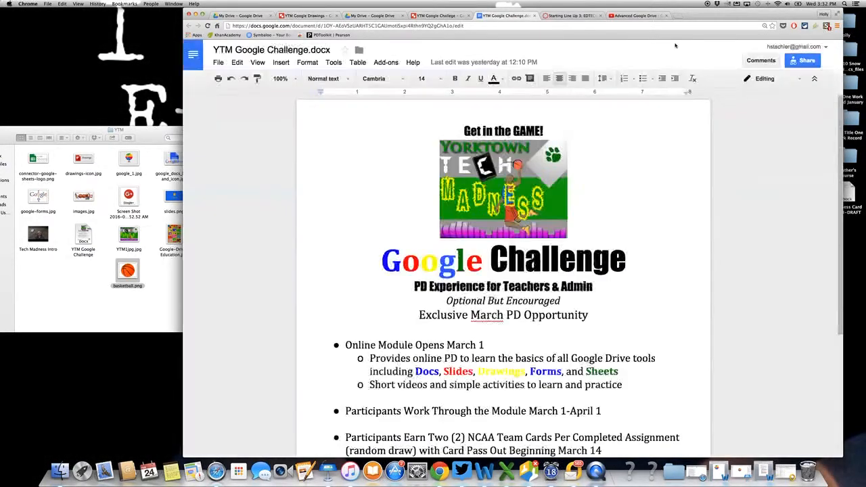
left_click(807, 61)
left_click(527, 222)
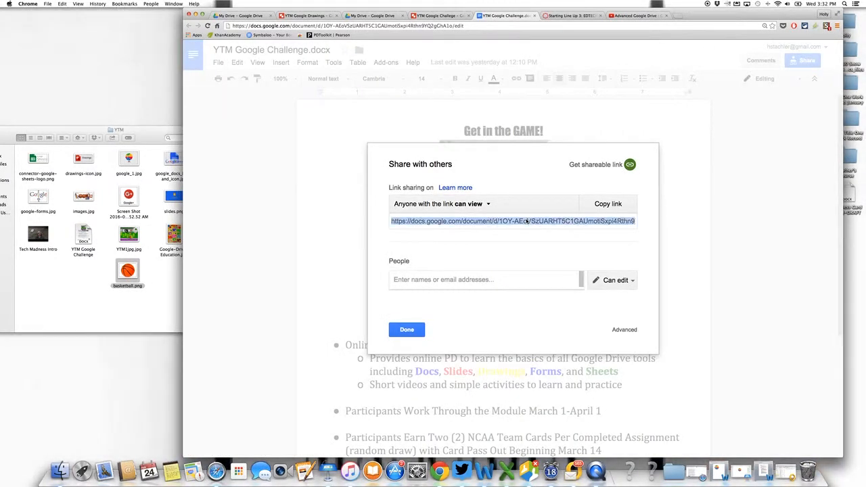
key("super+c")
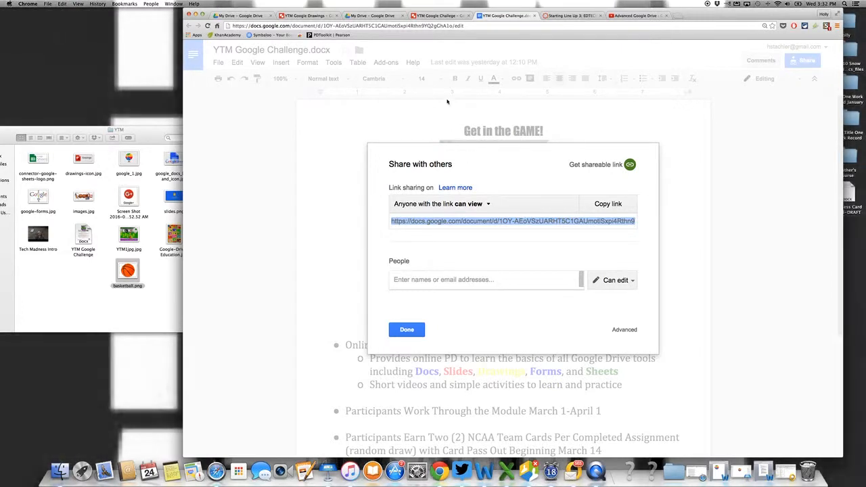
left_click(301, 15)
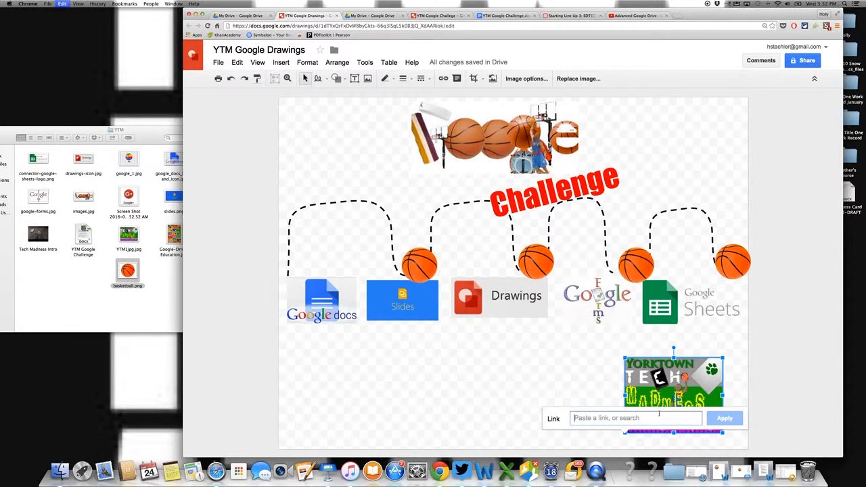
key("super+v")
left_click(717, 418)
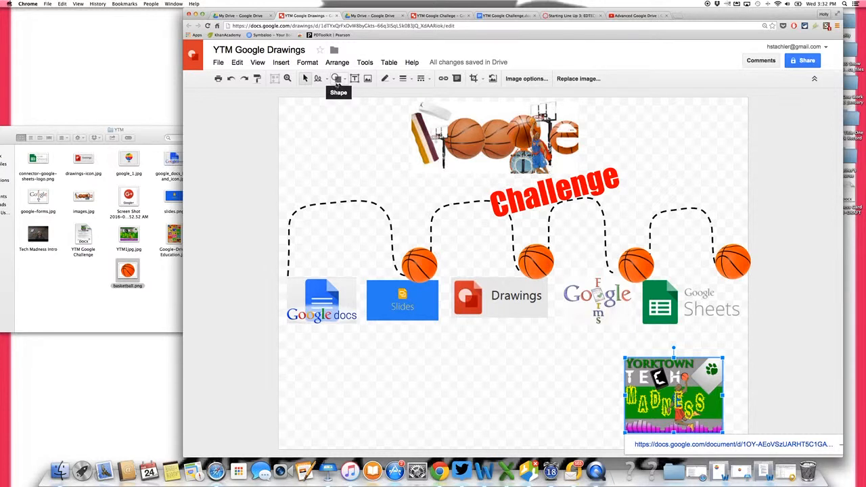
Add an oval speech callout over the basketballs of the Google title logo and enter the text "Go Team".
left_click(344, 81)
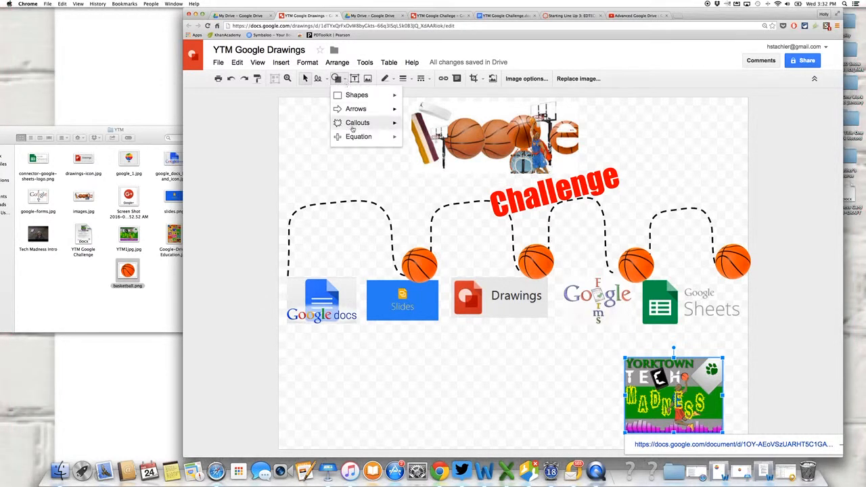
mouse_move(353, 122)
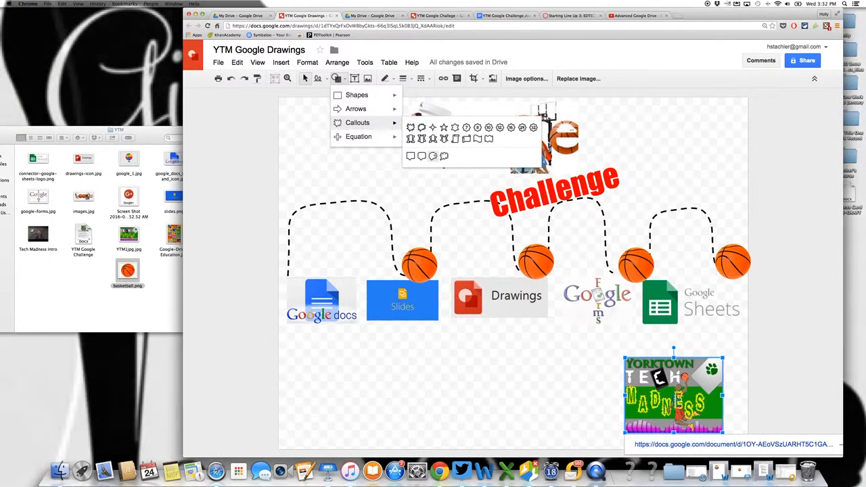
left_click(433, 156)
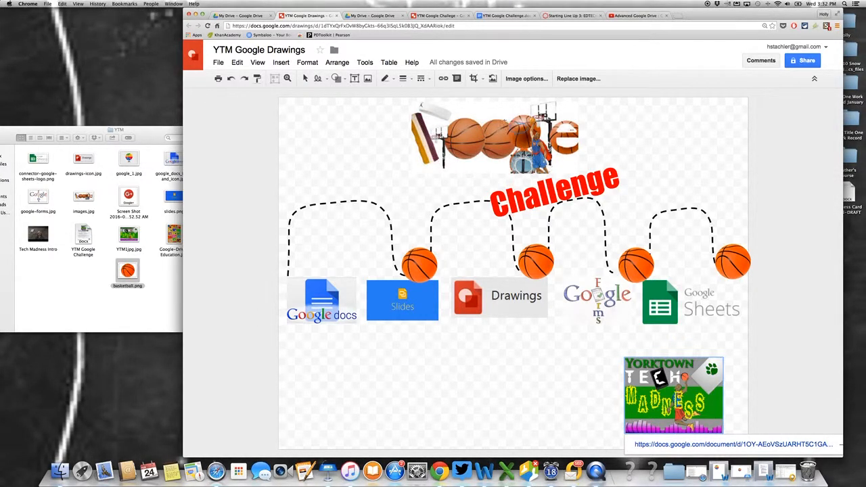
left_click_drag(505, 122, 492, 113)
left_click(509, 122)
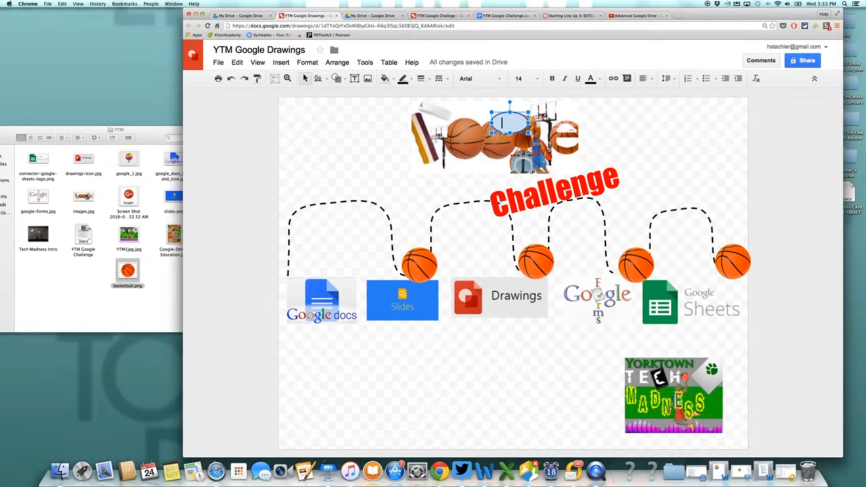
type("Go Tea")
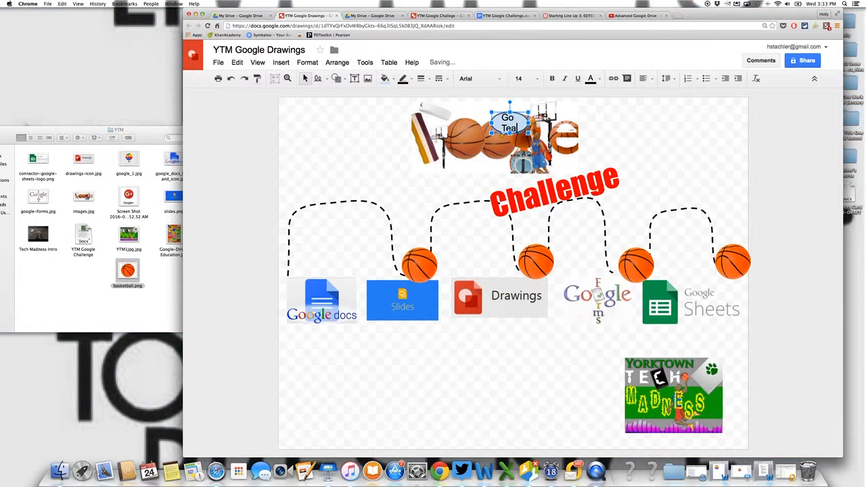
type("m")
Reduce the callout text to 11 pt, widen the callout to fit "Go Team", and nudge it toward the player figure.
left_click(522, 130)
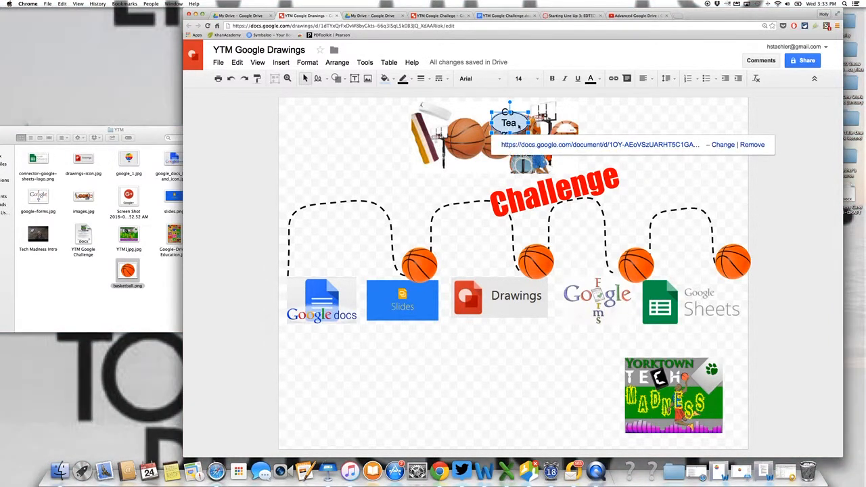
double_click(518, 123)
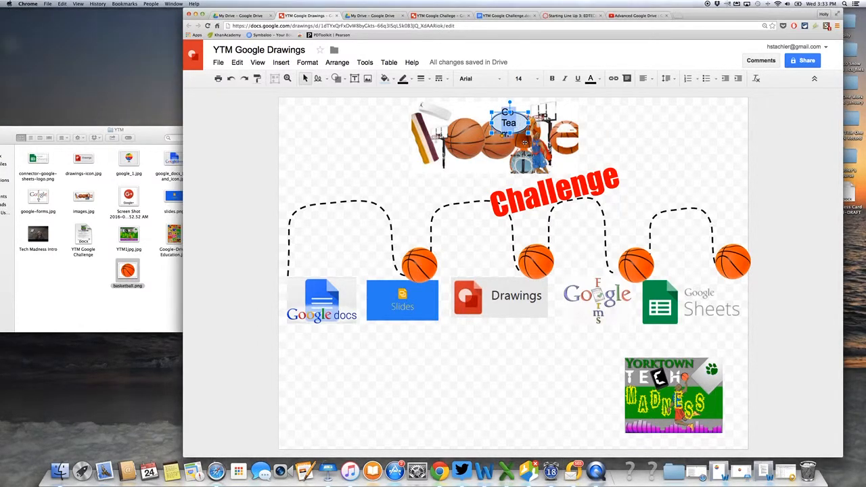
left_click(539, 80)
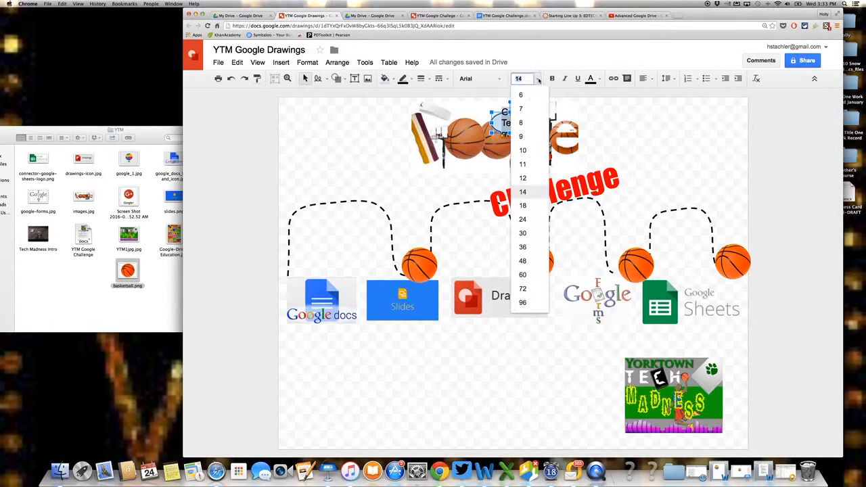
left_click(532, 163)
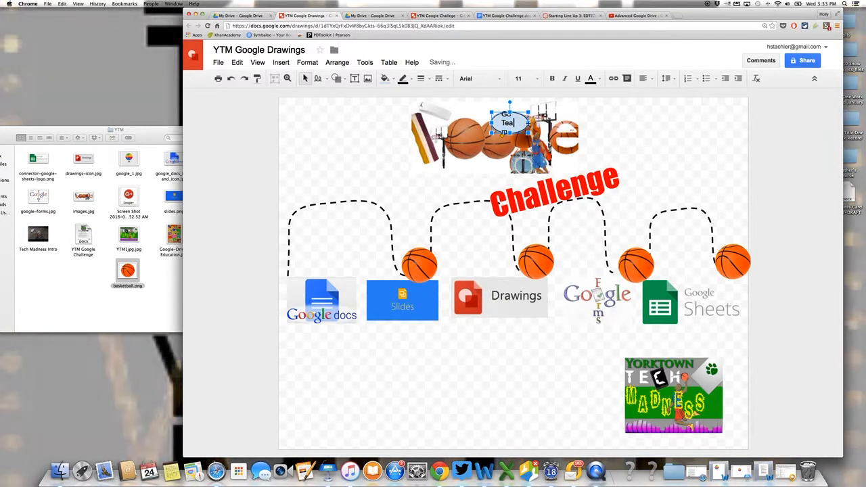
left_click_drag(528, 123, 539, 124)
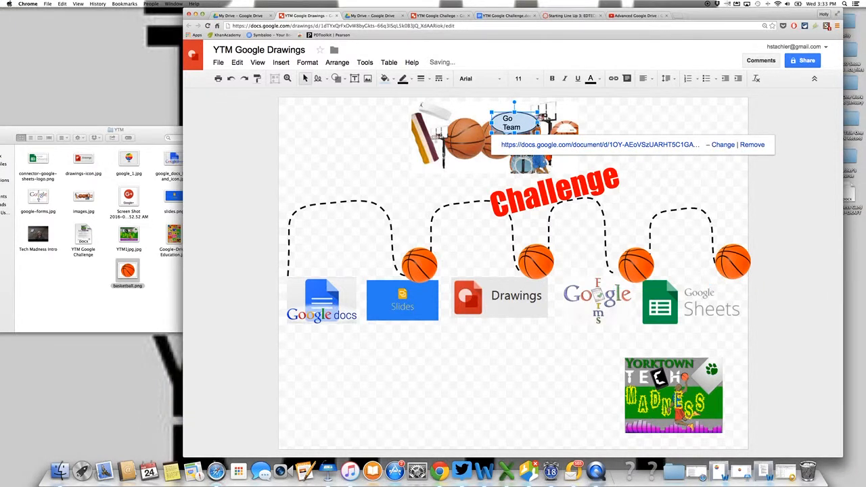
left_click(593, 125)
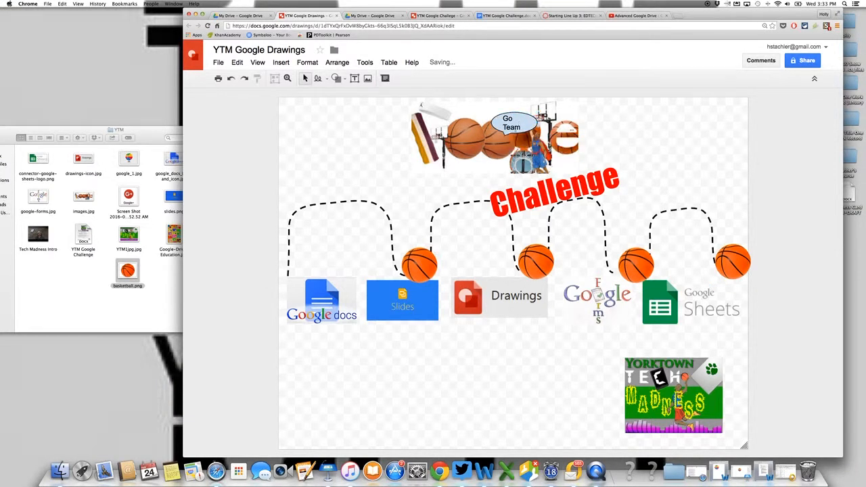
left_click(518, 134)
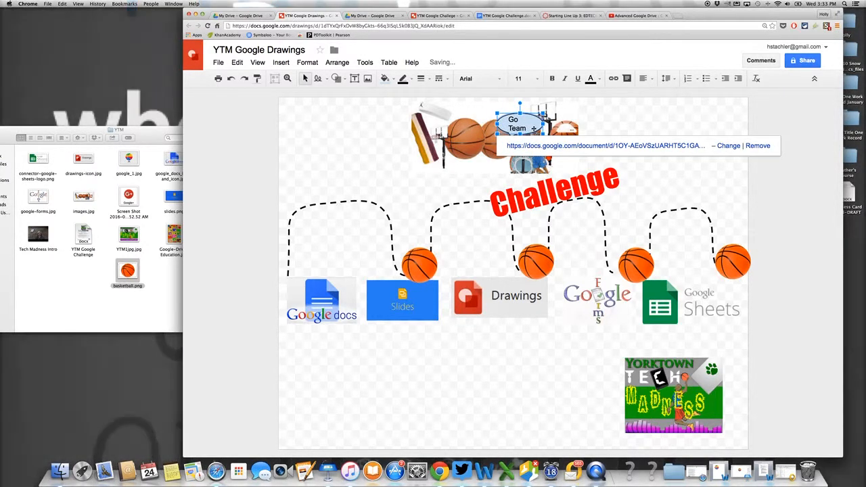
left_click(390, 163)
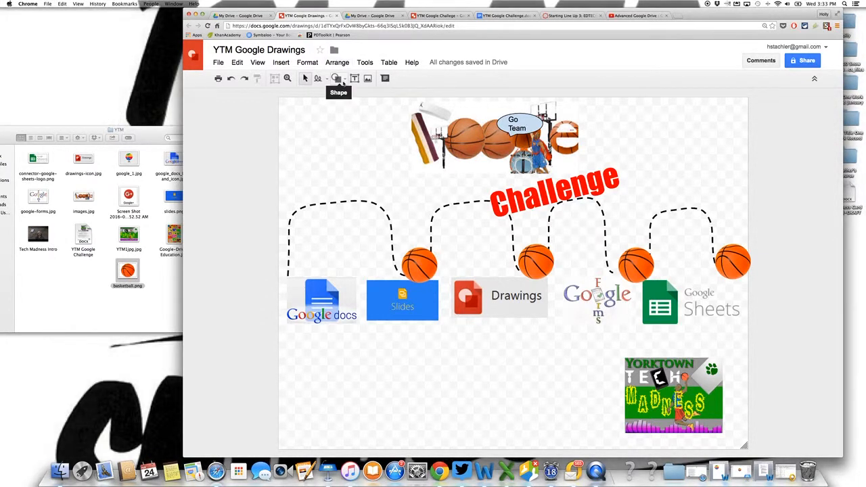
Draw a long right-pointing block arrow below the app logos with the text "Join Us for the Challenge".
left_click(342, 81)
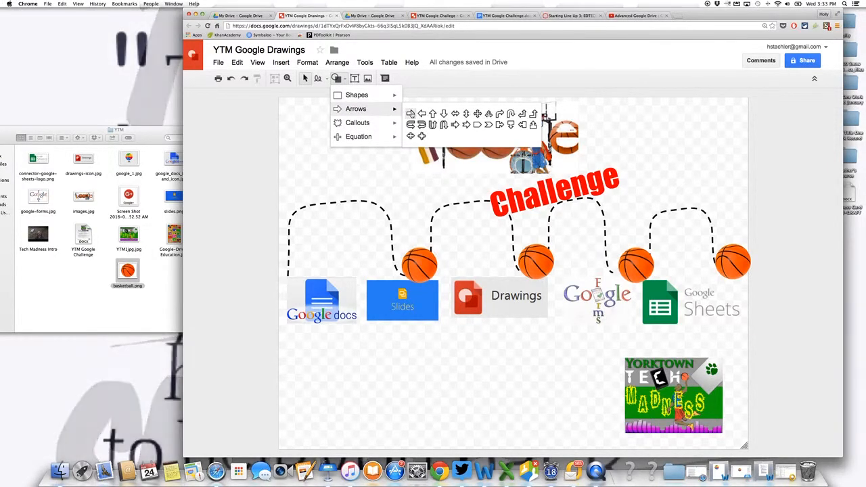
left_click(410, 114)
mouse_move(316, 384)
left_mouse_down()
mouse_move(348, 403)
mouse_move(544, 405)
left_mouse_up()
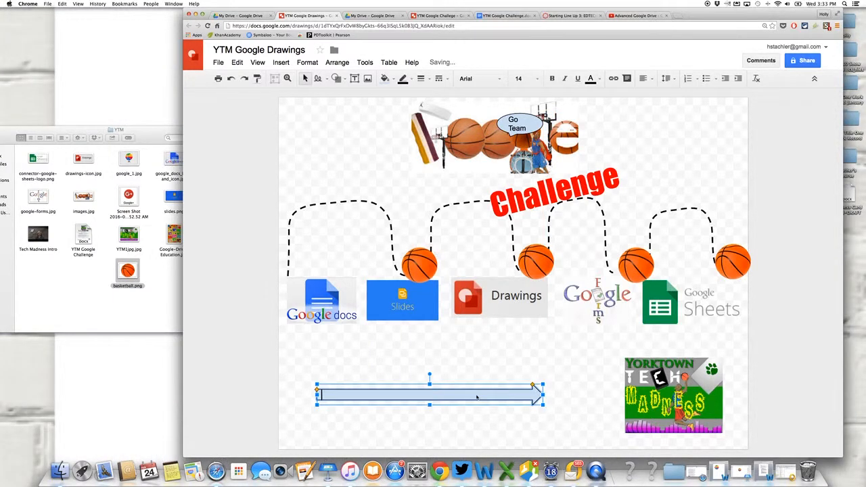
type("Join Us fo")
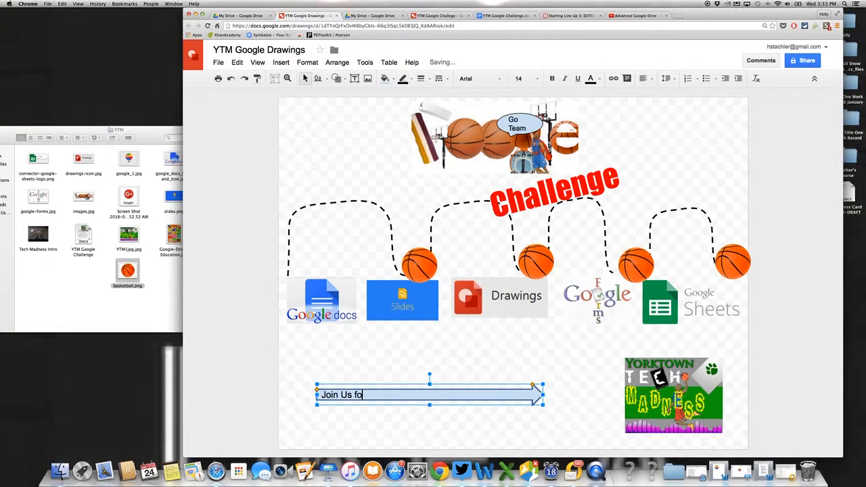
type("r the Challen")
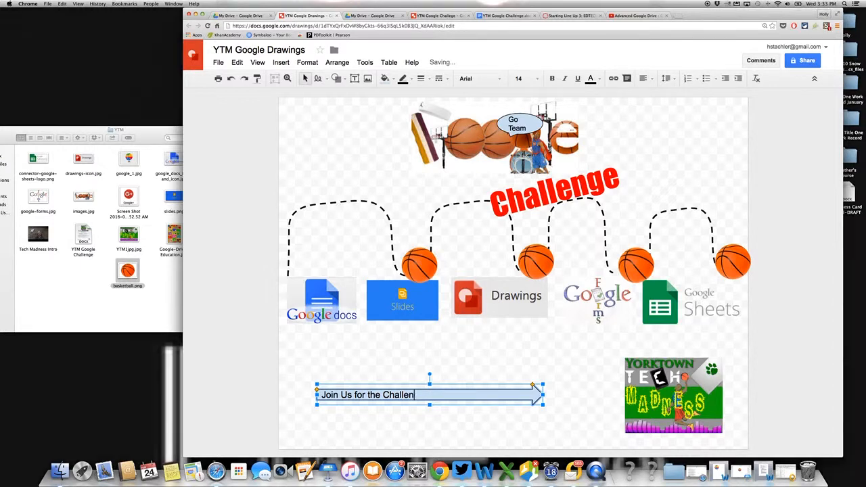
type("ge")
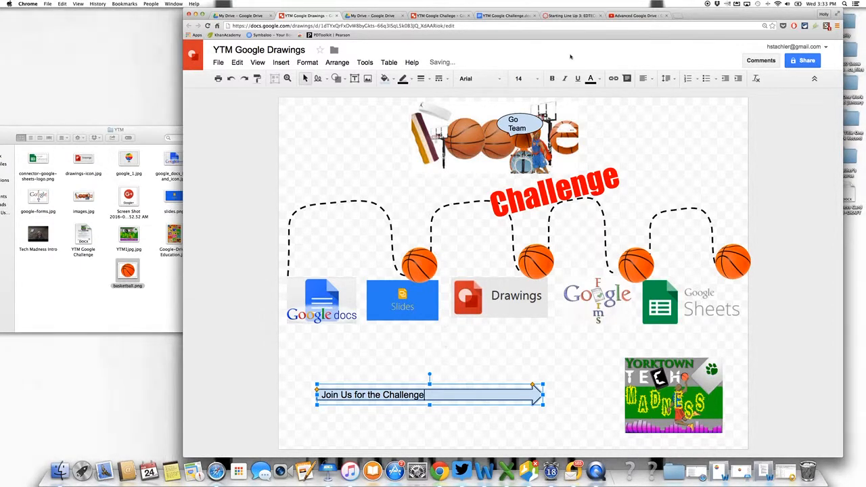
Center the text in the arrow and fill the arrow with orange.
left_click(645, 78)
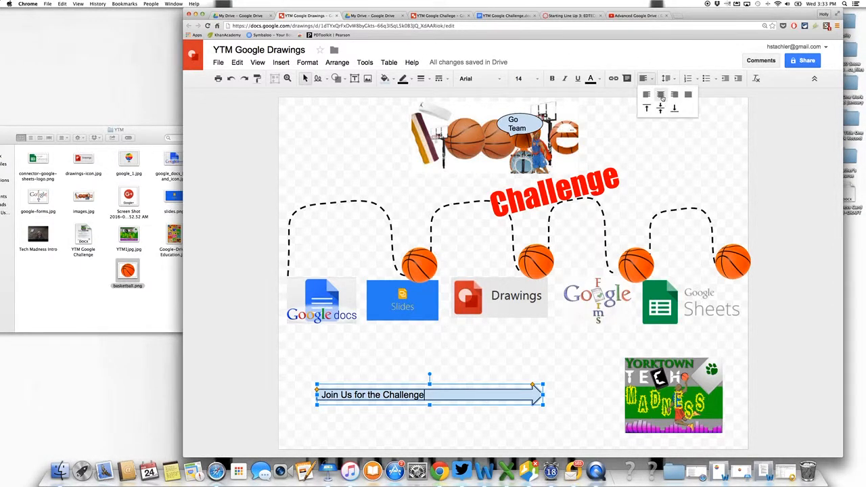
left_click(660, 94)
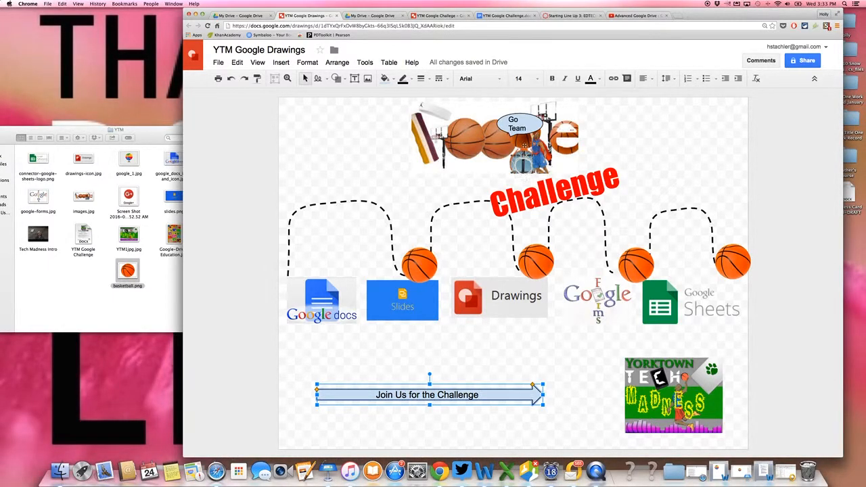
left_click(393, 79)
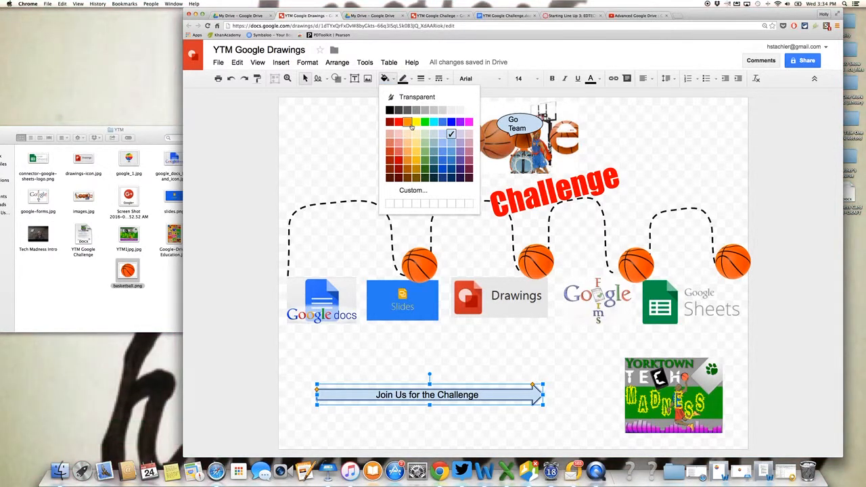
left_click(410, 125)
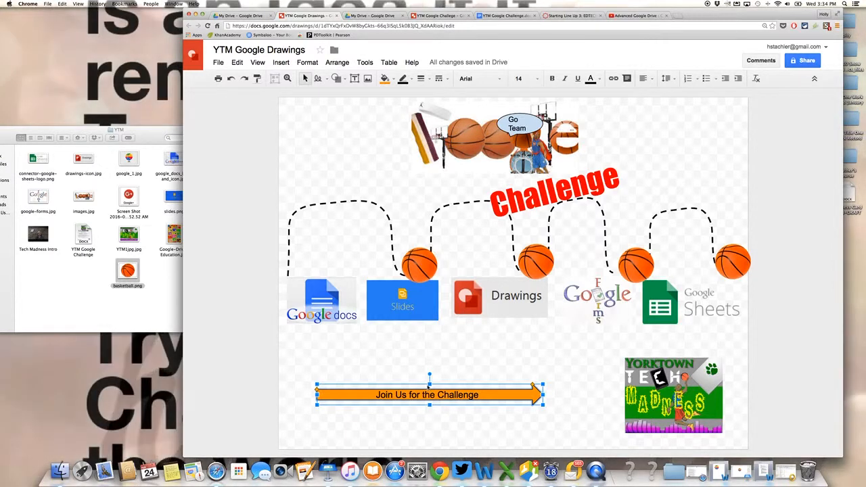
Make the orange arrow taller and move it so its tip meets the Yorktown Tech Madness image.
left_click_drag(429, 384, 543, 393)
left_click(600, 409)
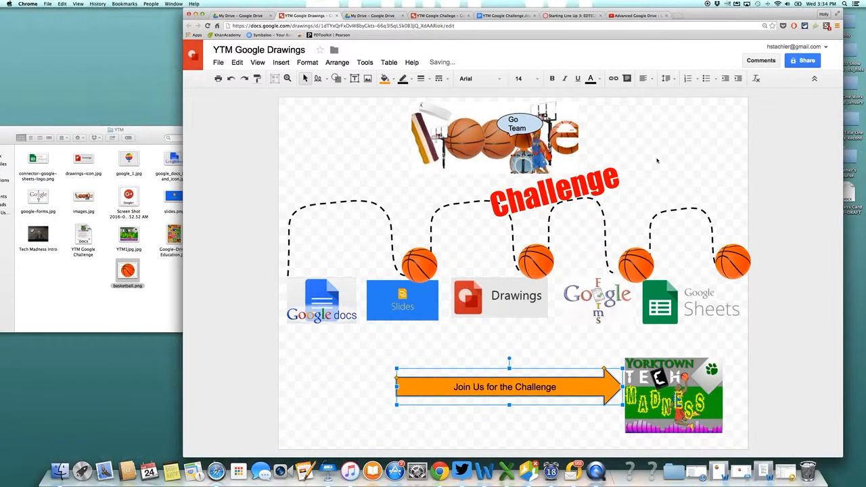
left_click(330, 362)
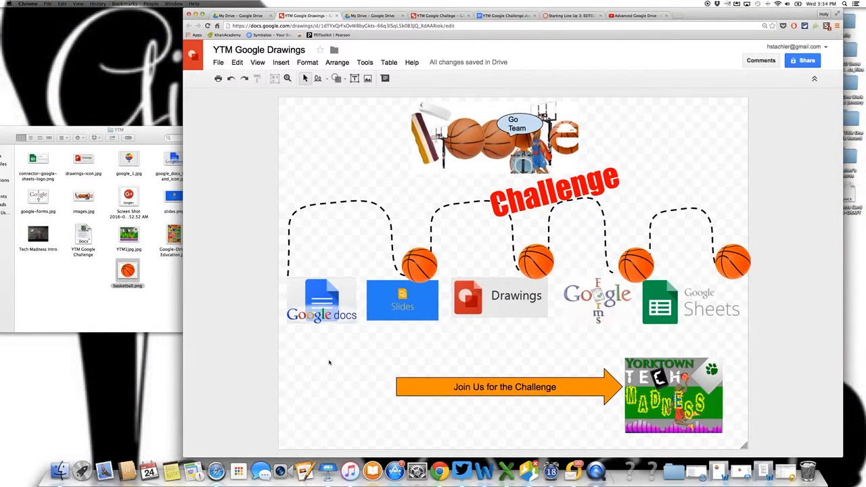
Turn on link sharing for the drawing so that anyone with the link can view, and copy the shareable link.
left_click(802, 61)
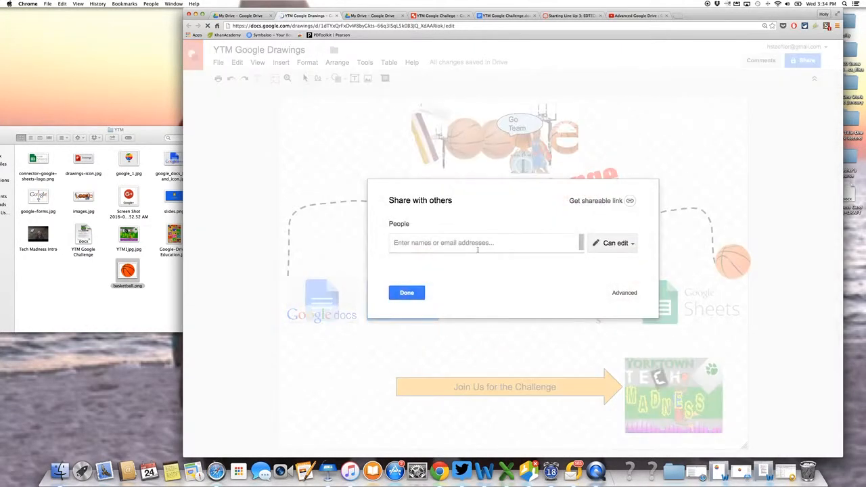
left_click(630, 202)
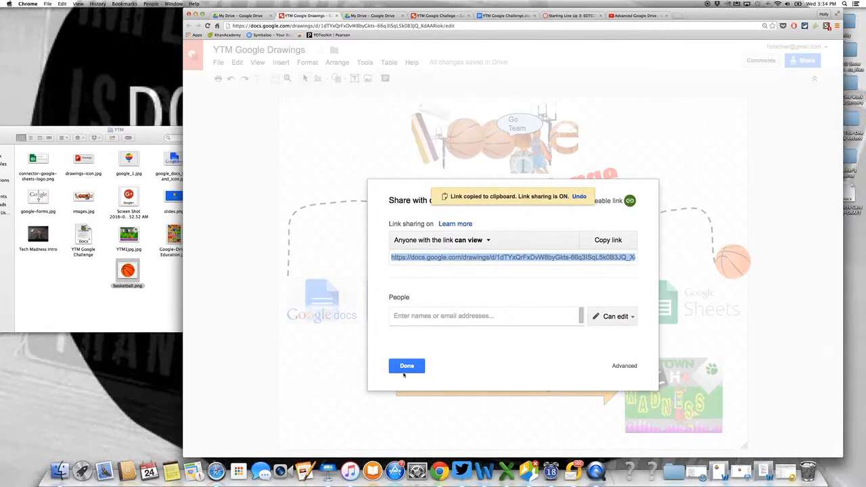
left_click(406, 368)
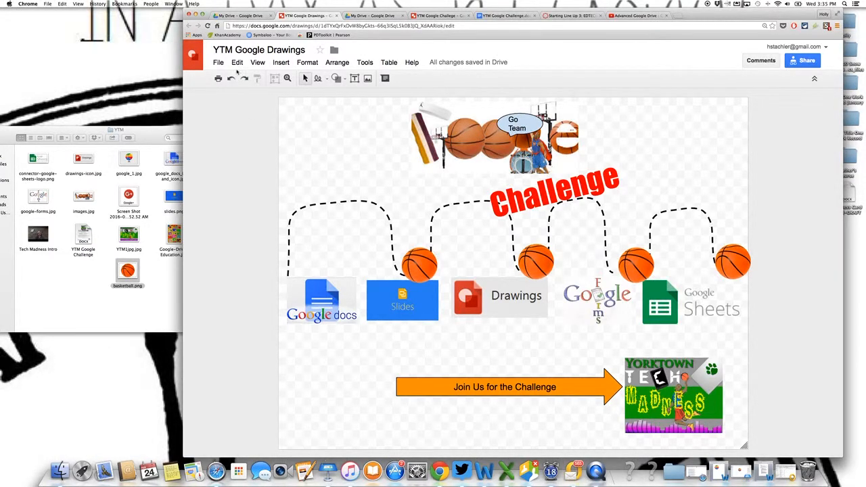
Switch to My Drive, find the YTM Google Drawings file at the end of the list, and open it.
left_click(193, 55)
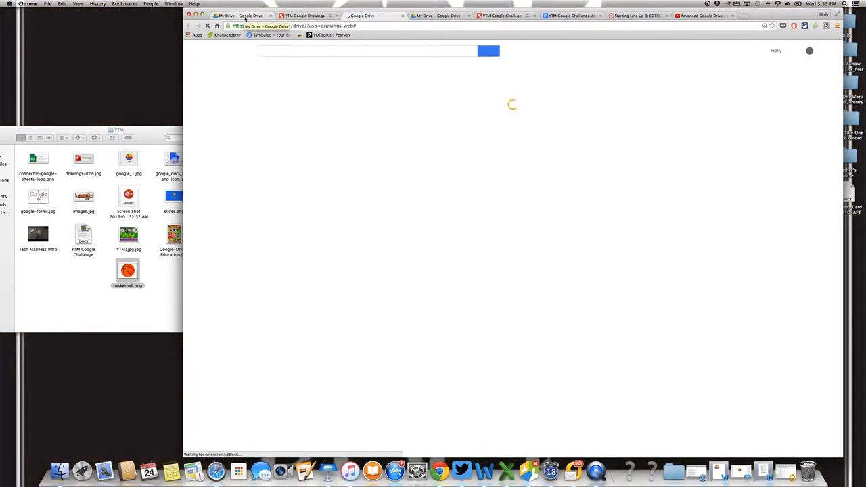
left_click(245, 16)
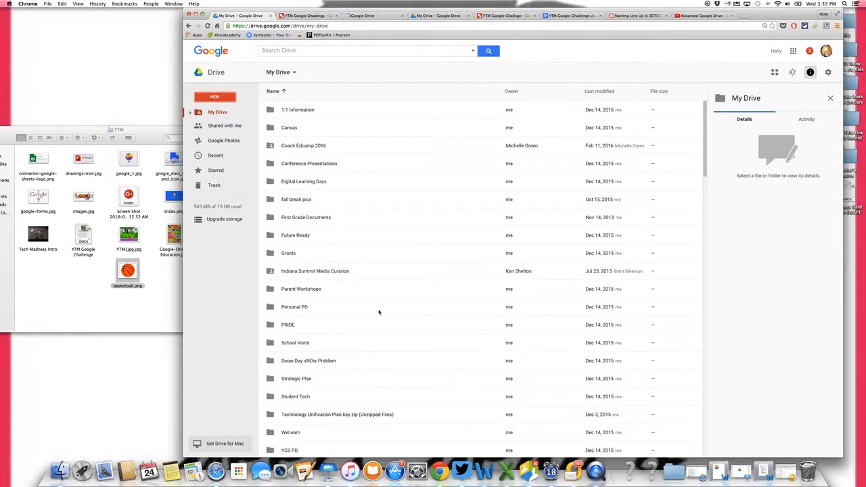
scroll(379, 312, "down", 2)
scroll(379, 312, "down", 10)
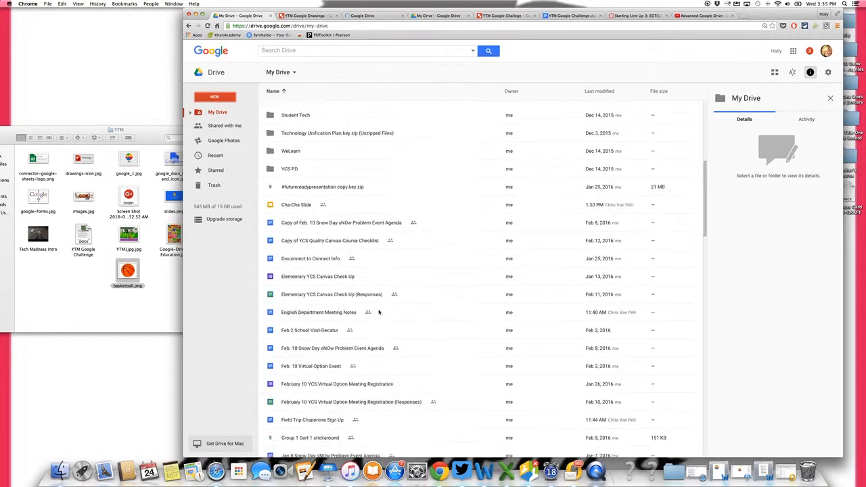
scroll(380, 305, "down", 10)
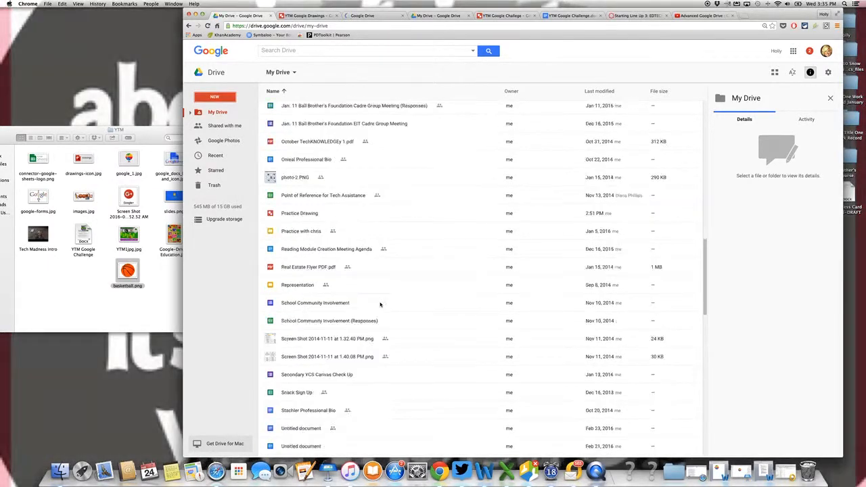
scroll(381, 306, "down", 10)
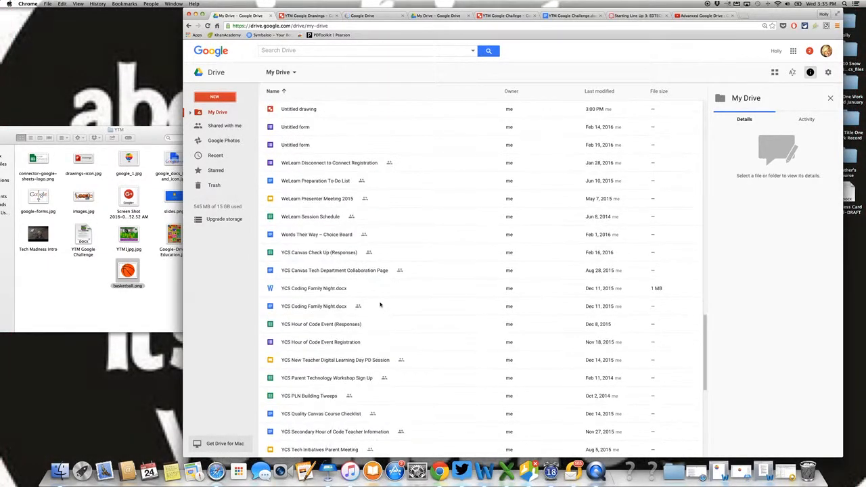
scroll(380, 305, "down", 6)
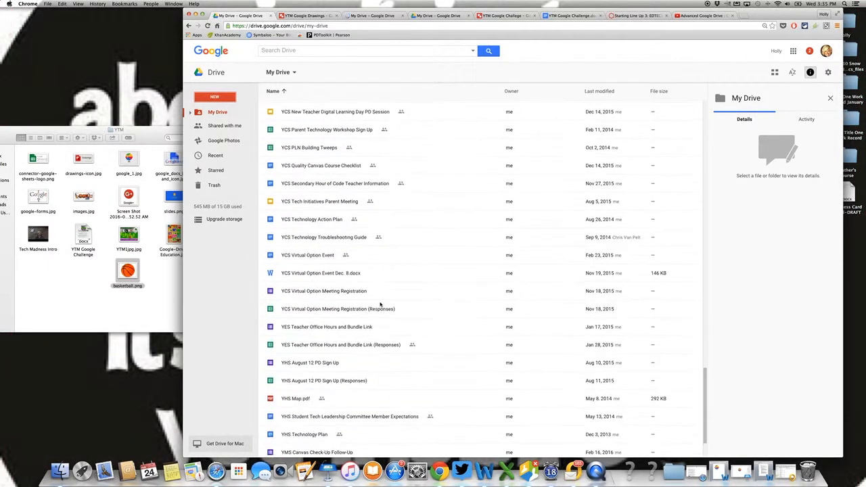
scroll(380, 305, "down", 2)
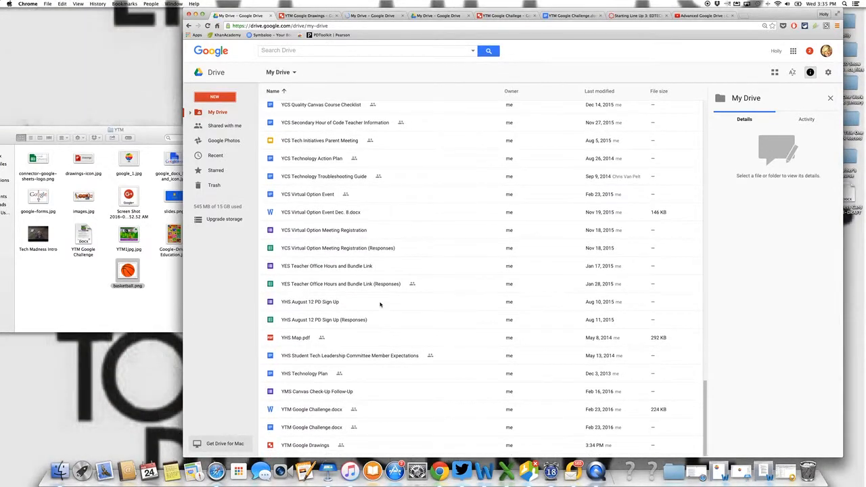
left_click(318, 443)
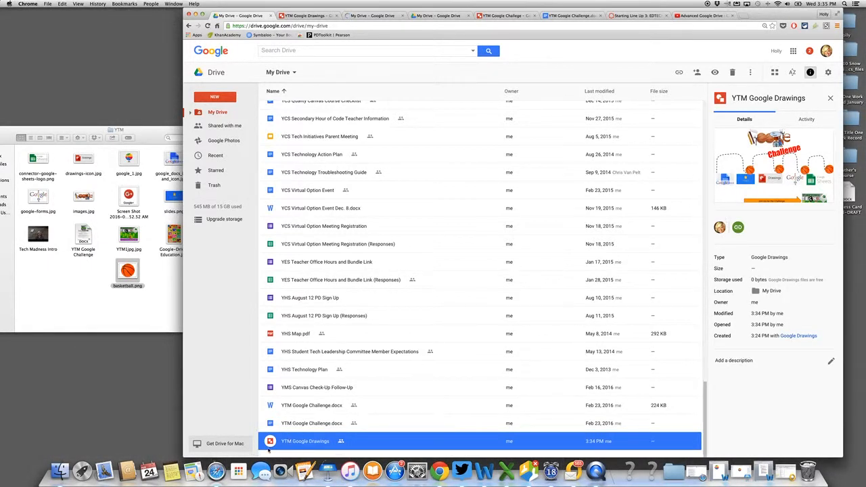
double_click(308, 442)
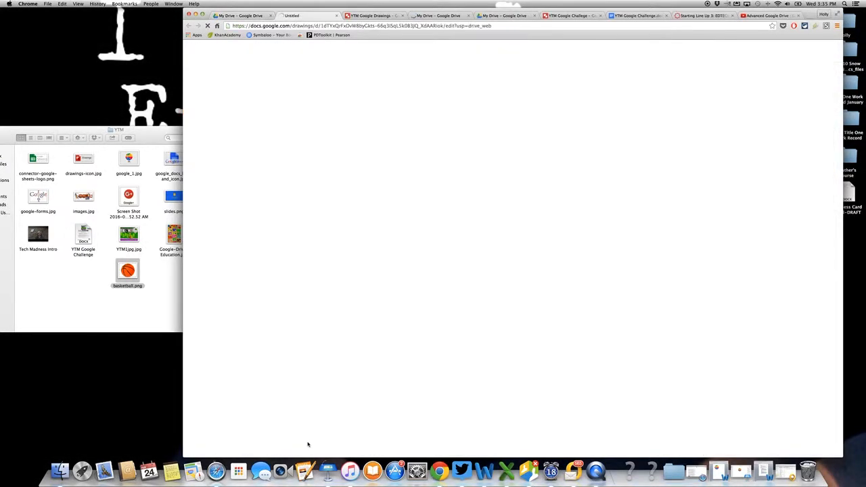